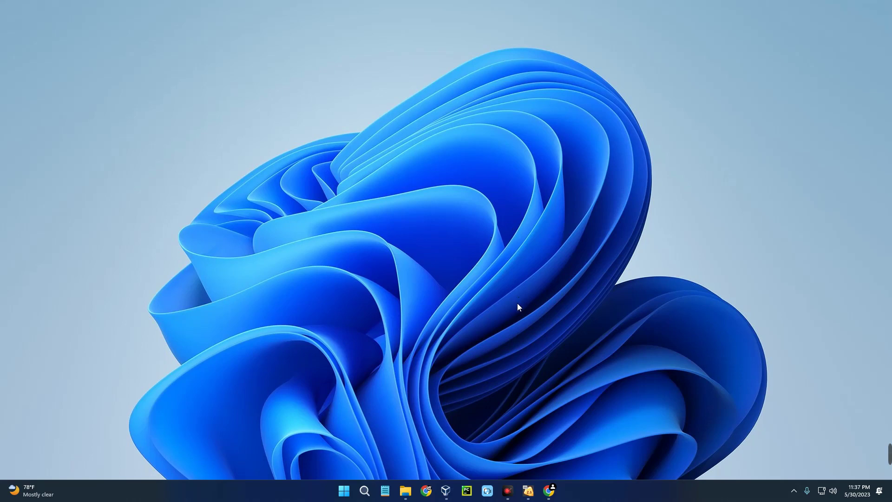
Step: Open Google Chrome from the taskbar to a New Tab page
click(549, 490)
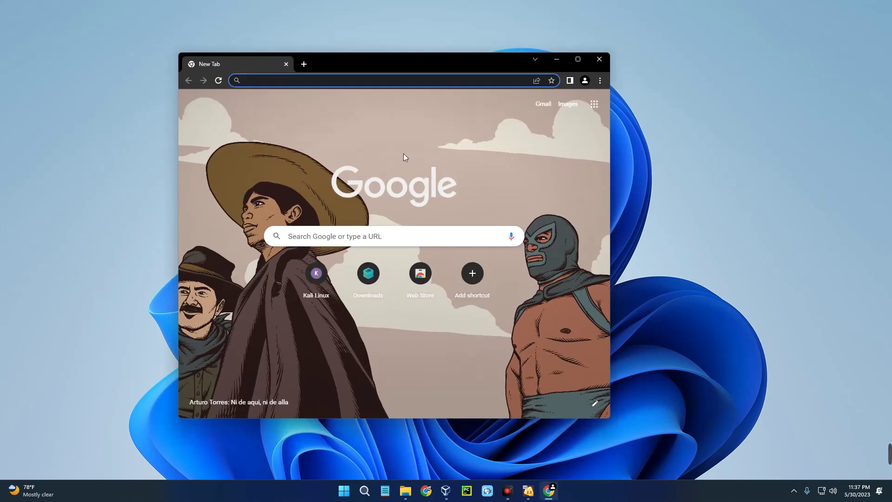
Step: Maximize Chrome and search the web for 'vmware'
click(577, 62)
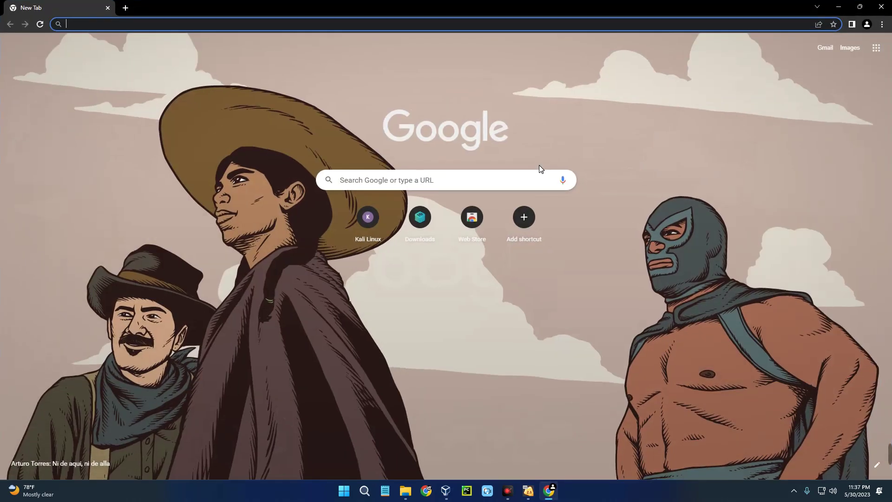
text(vmware)
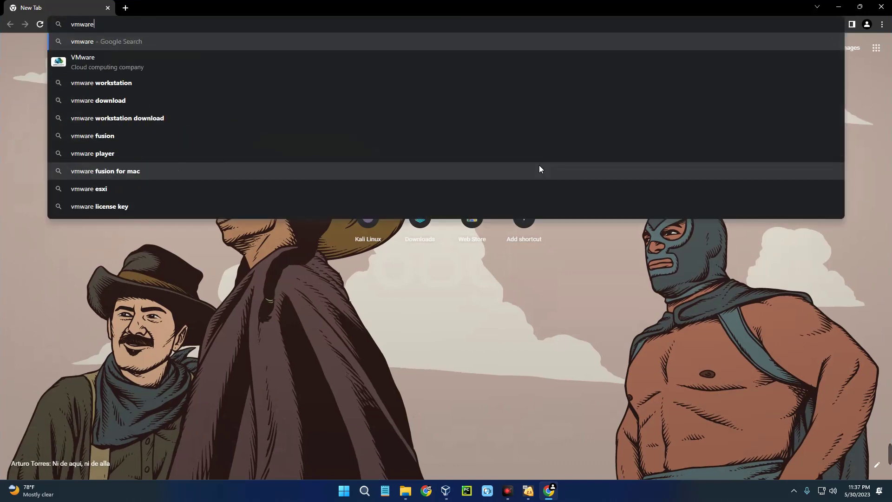
key(Return)
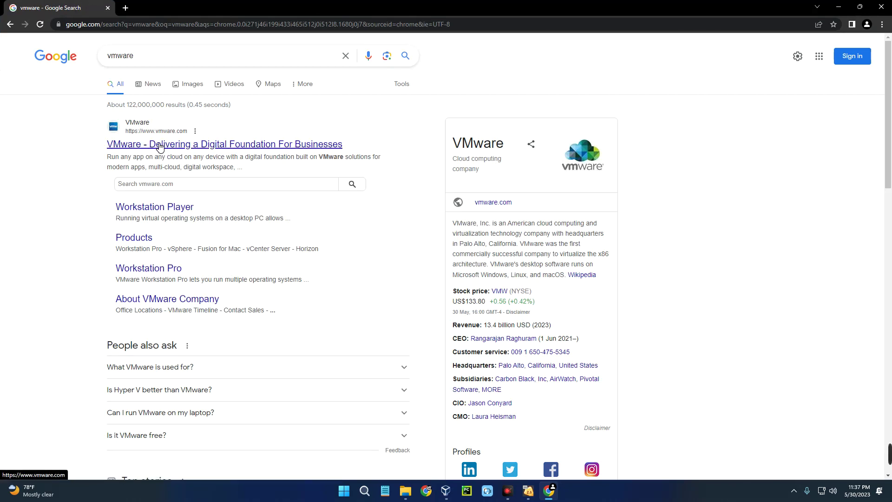
Step: Go to vmware.com and open the Workstation Player page from Products
click(159, 146)
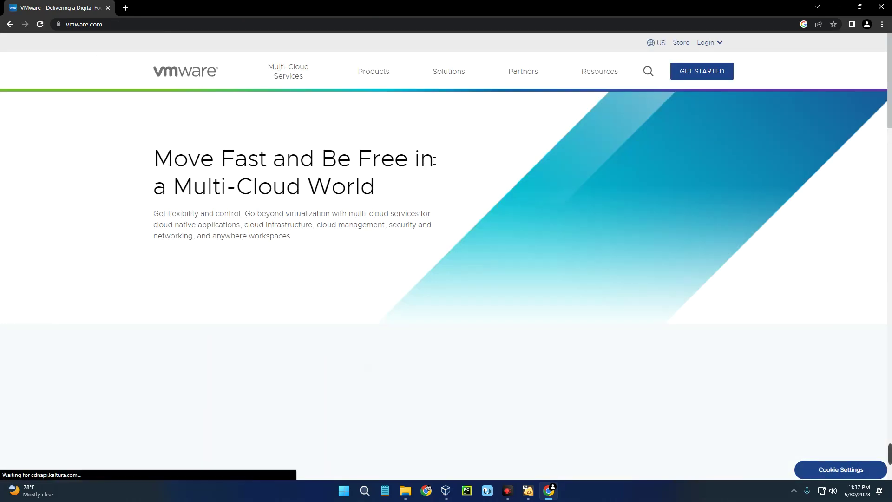
click(373, 75)
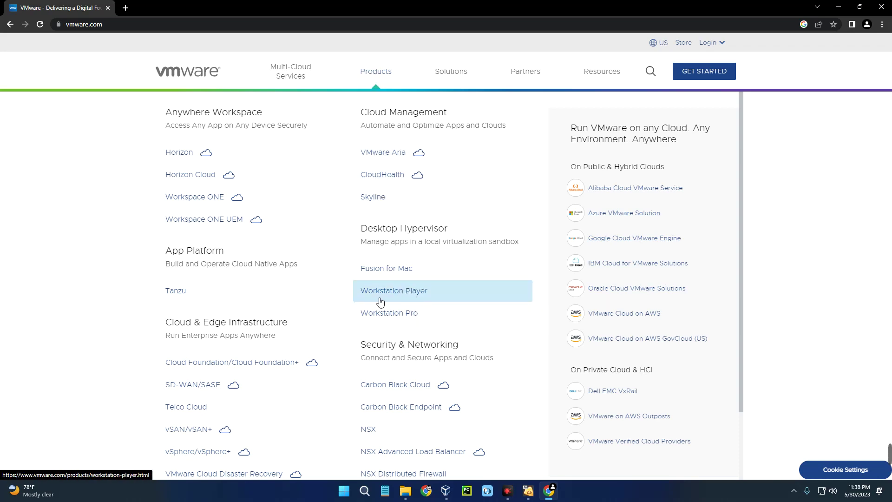
click(406, 297)
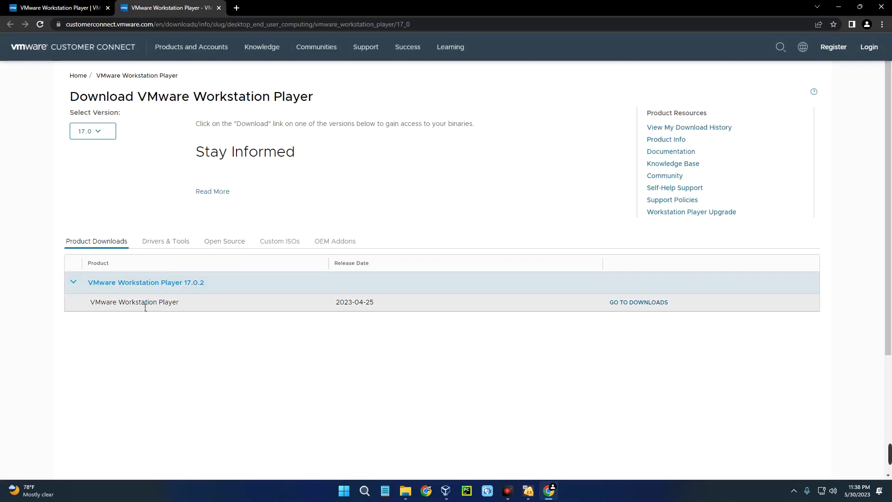
Step: Start the Workstation Player 17.0.2 for Windows 64-bit download
drag(90, 303, 179, 308)
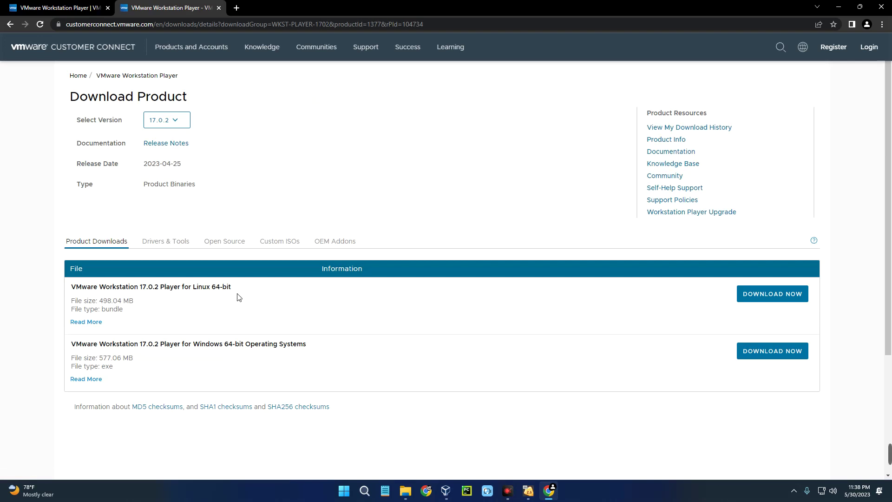
drag(233, 288, 76, 288)
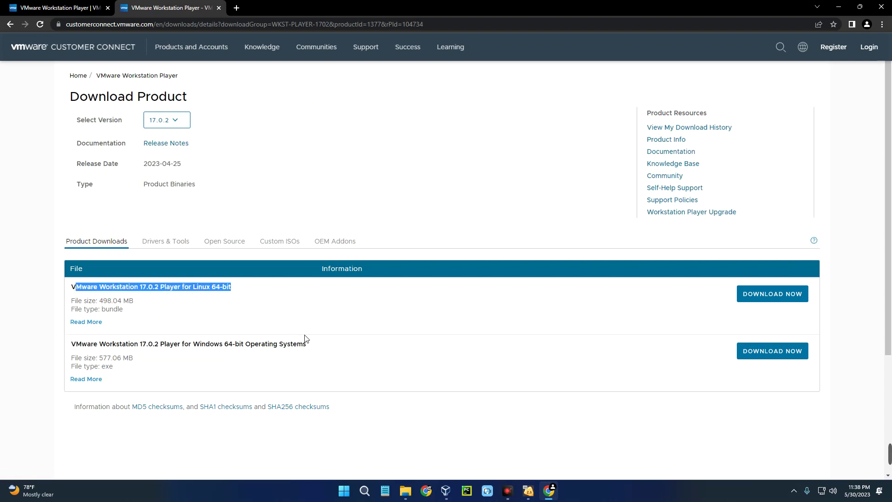
drag(306, 344, 71, 345)
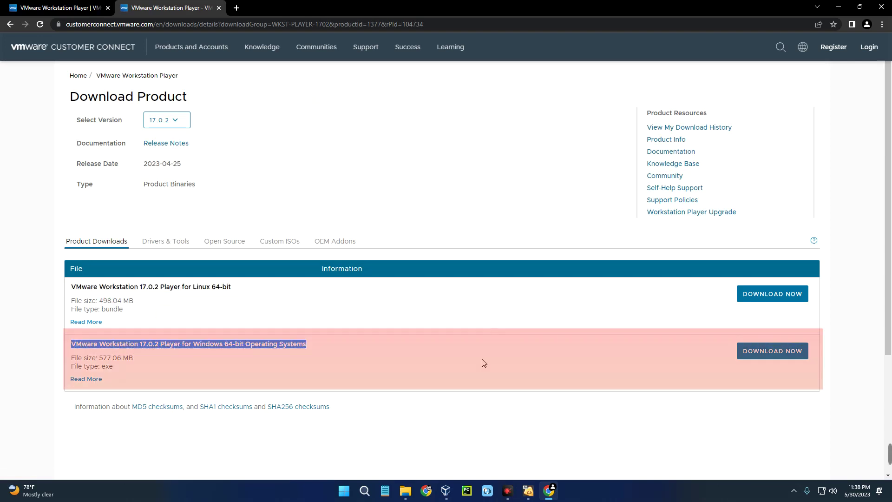
click(766, 355)
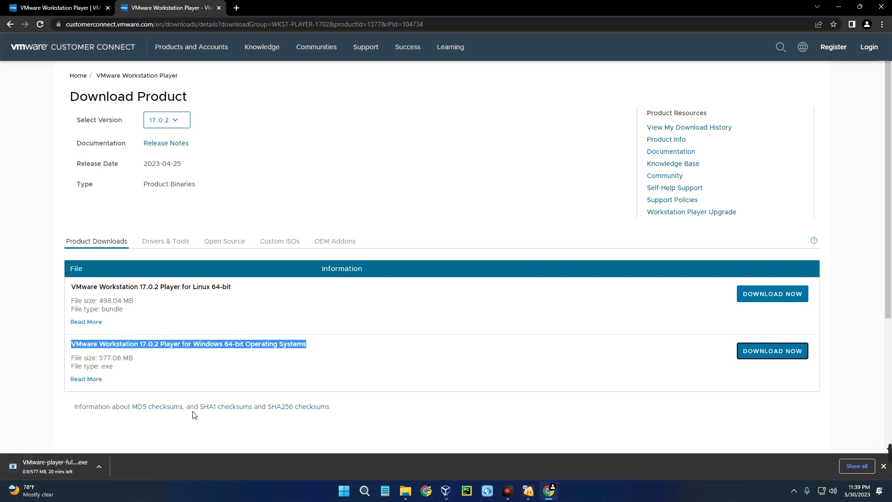
Step: Cancel the VMware Player download and open a new browser tab
click(102, 465)
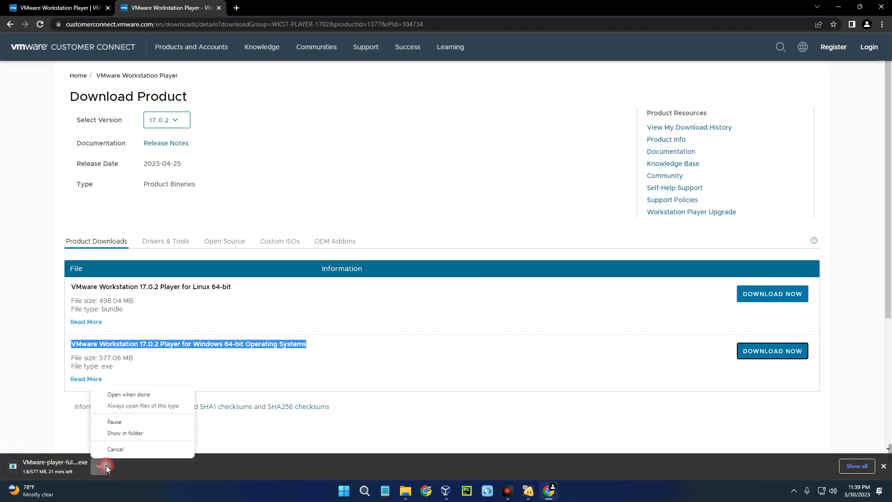
click(149, 450)
click(367, 398)
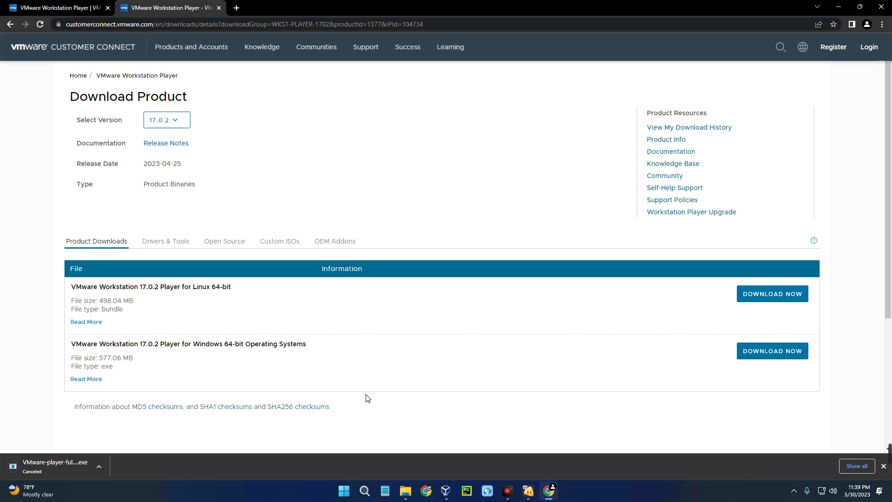
click(236, 8)
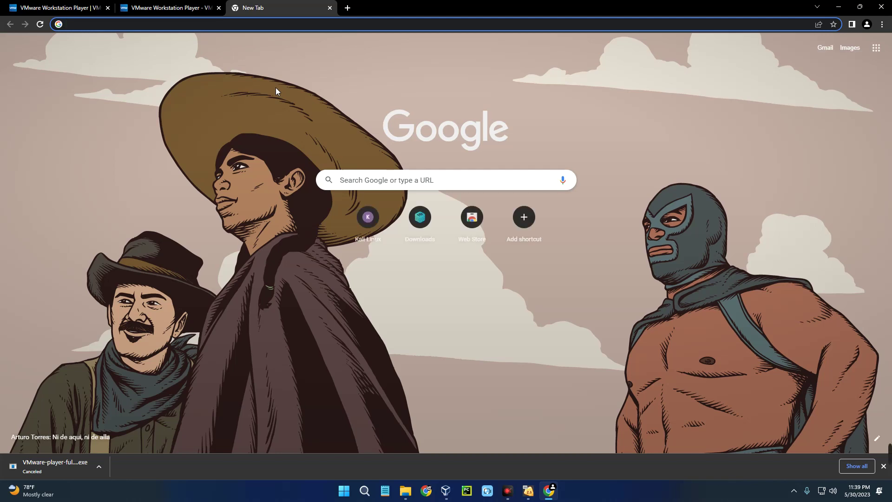
Step: Go to kali.org and reach the Installer Images section of Get Kali
text(kali.org)
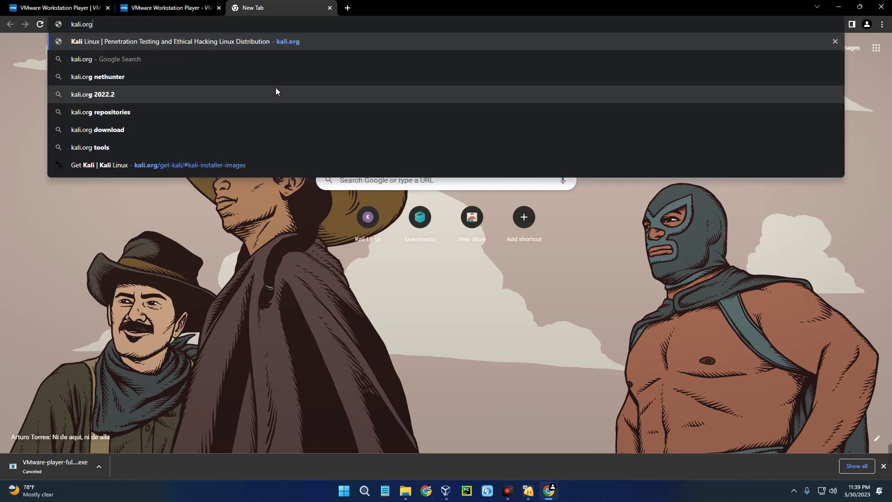
key(Return)
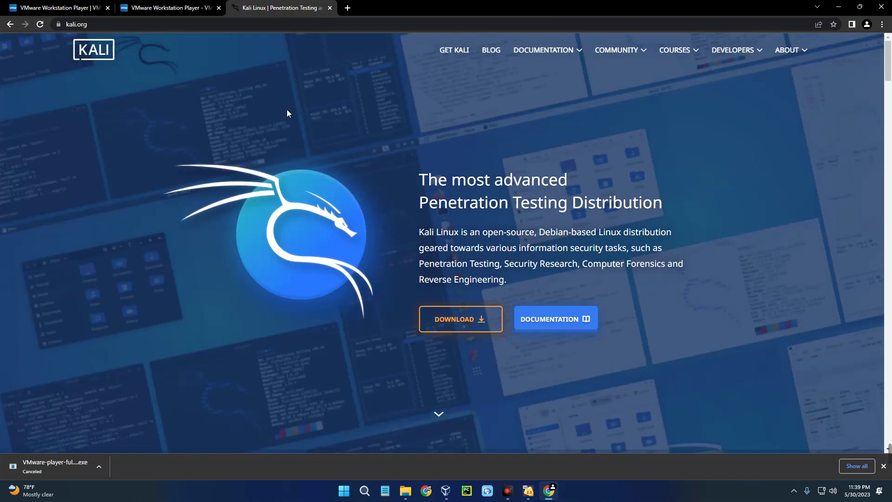
click(459, 318)
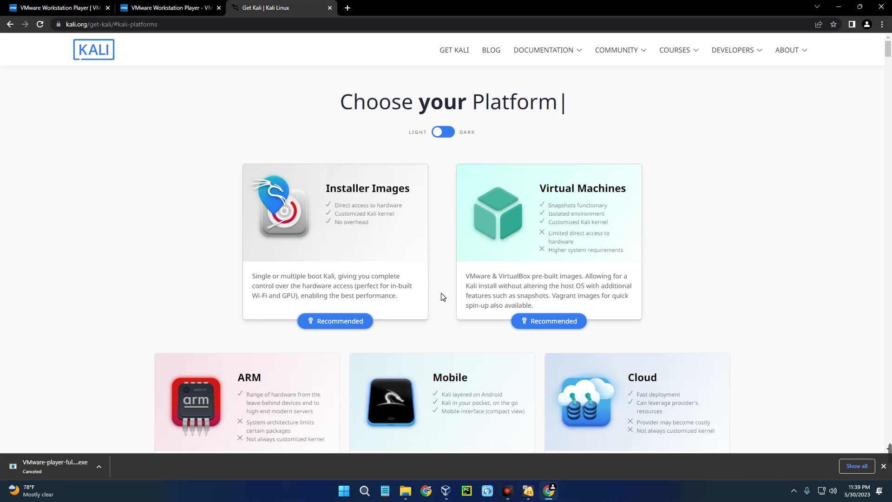
click(343, 227)
scroll(455, 221, down, 2)
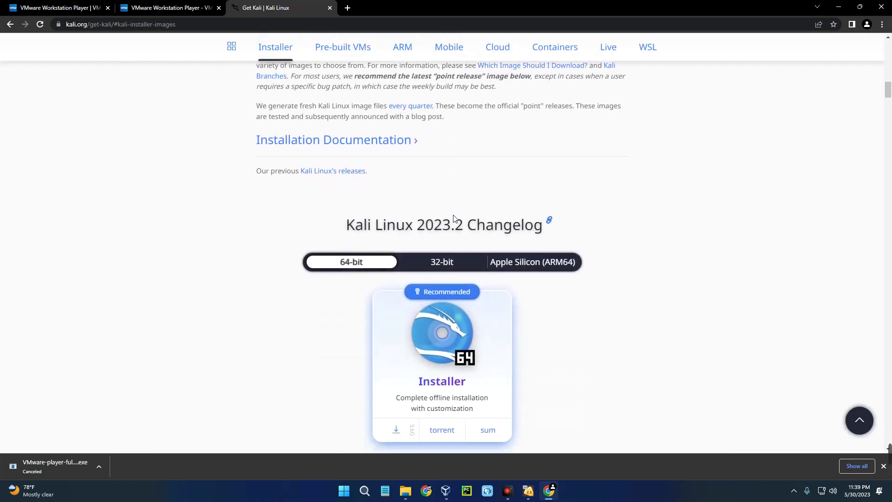
scroll(506, 216, down, 2)
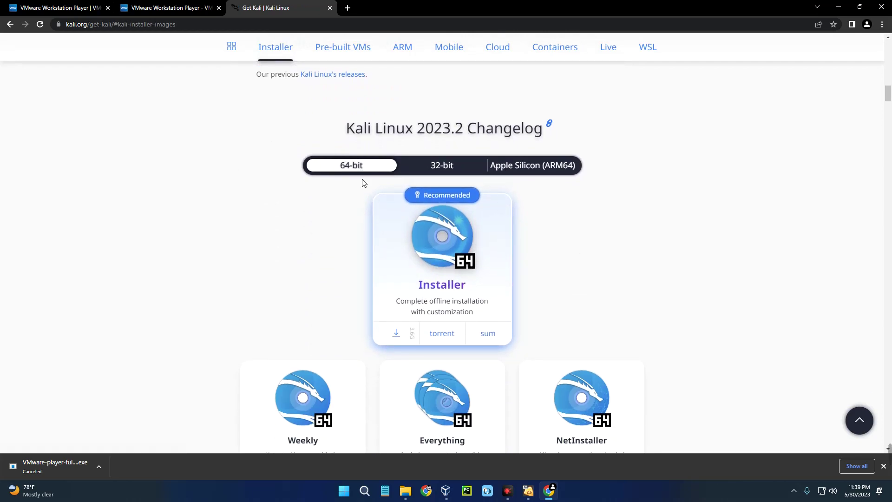
Step: Start the 64-bit Kali Linux 2023.2 installer ISO download, then cancel it
click(448, 277)
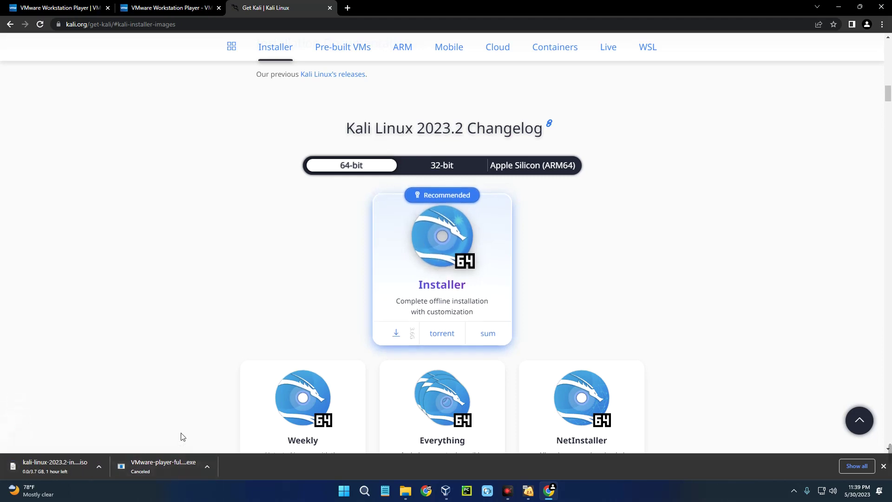
click(101, 467)
click(119, 450)
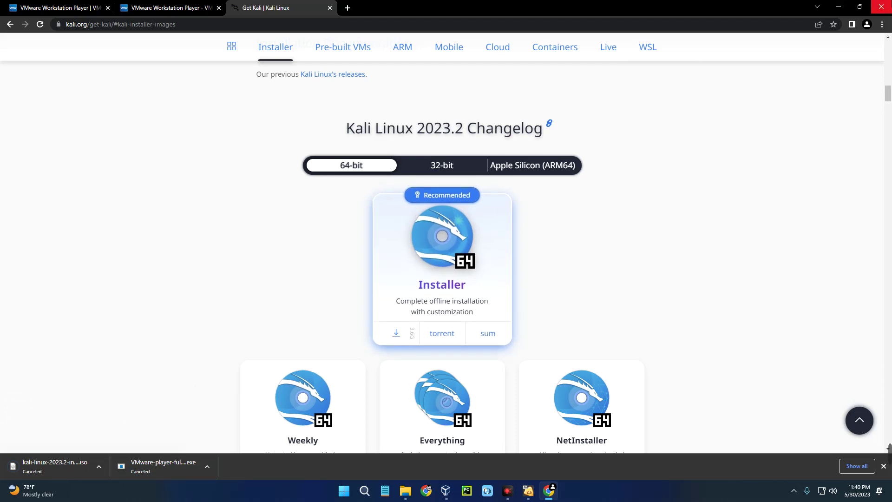
Step: Close Chrome and launch the VMware-player-full installer from the Downloads folder
click(882, 6)
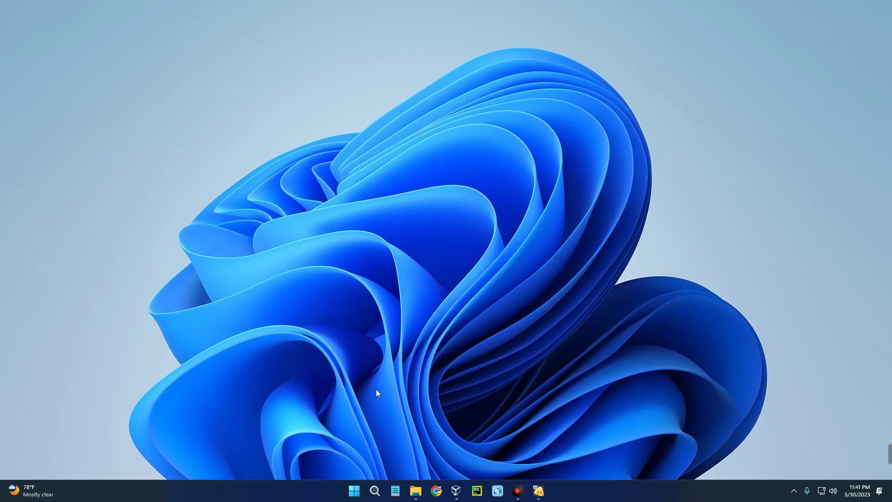
click(415, 491)
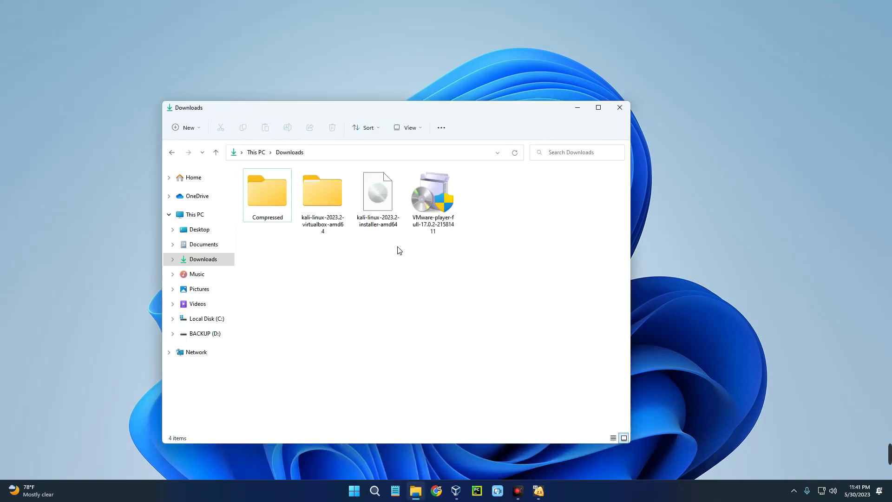
click(437, 213)
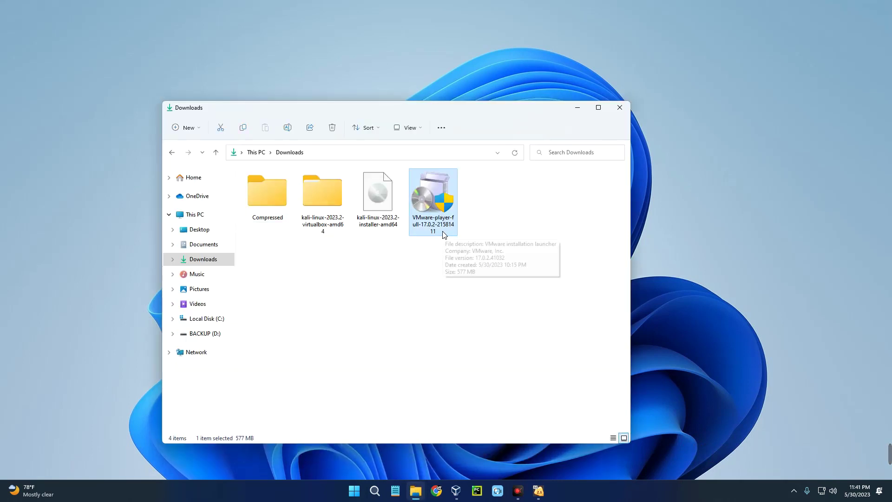
click(383, 223)
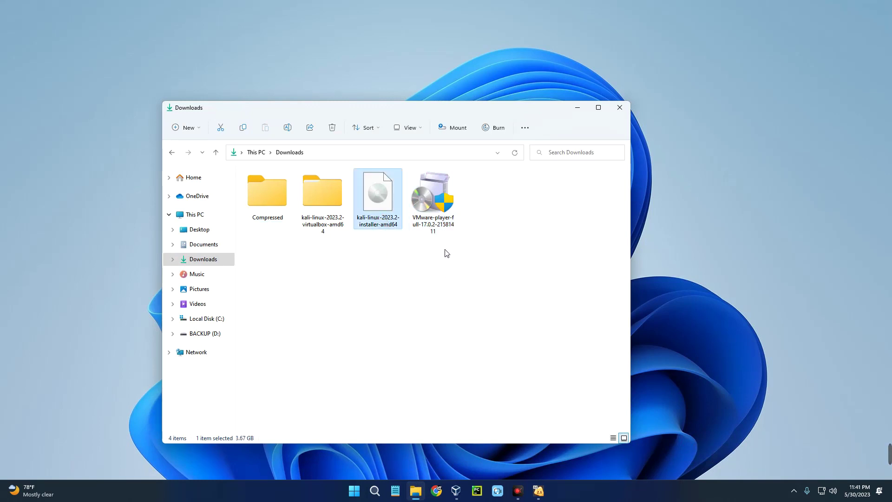
click(439, 226)
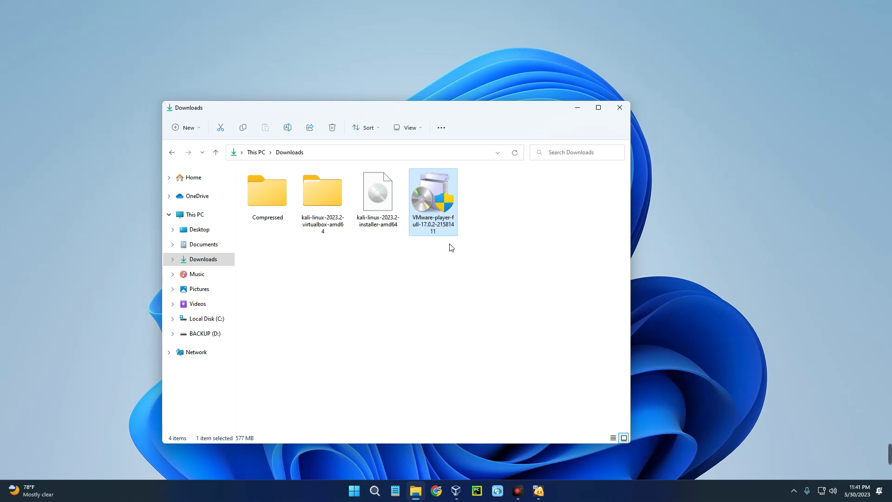
double_click(438, 208)
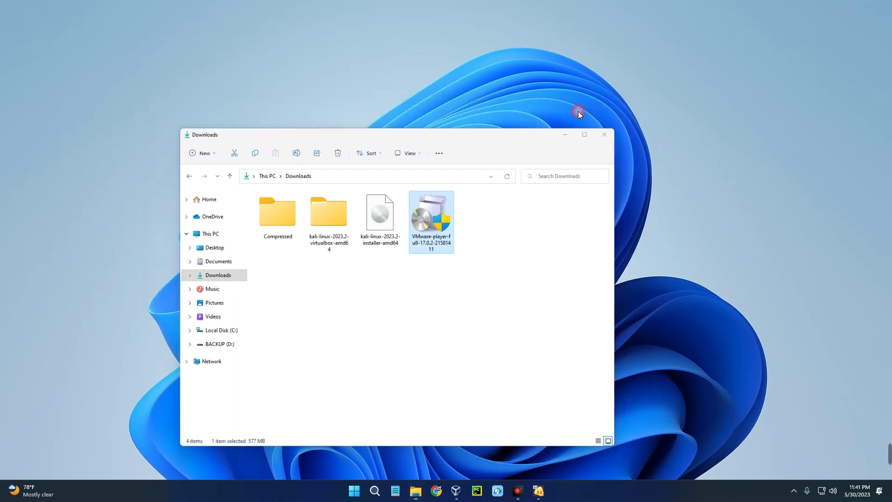
click(577, 110)
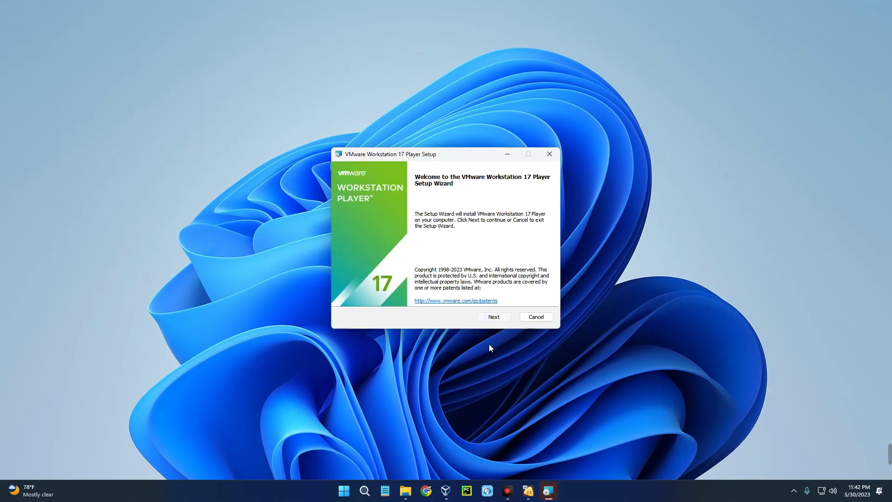
Step: Accept the licence, keep default location, experience and shortcut settings, install, and close the wizard
click(494, 317)
click(358, 297)
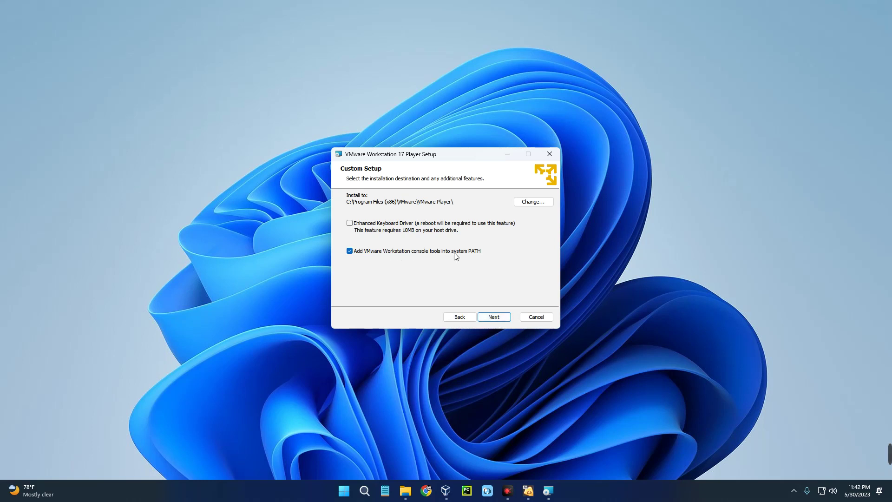
click(499, 317)
click(498, 317)
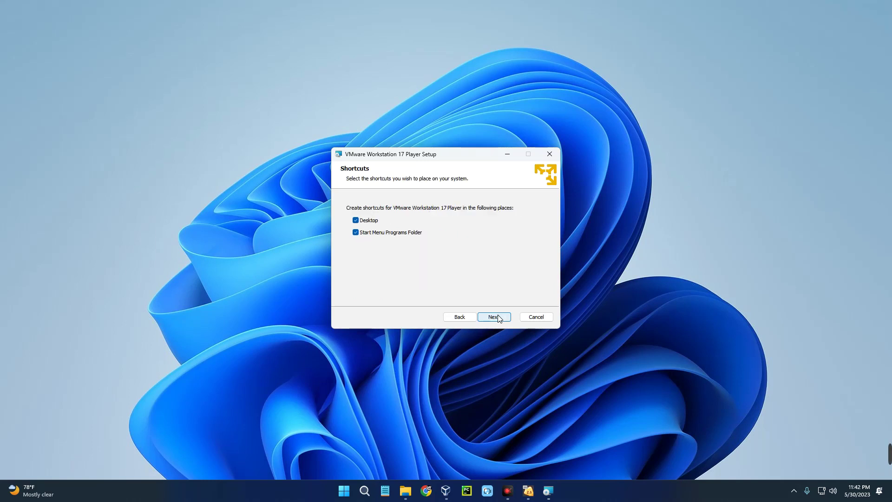
click(498, 319)
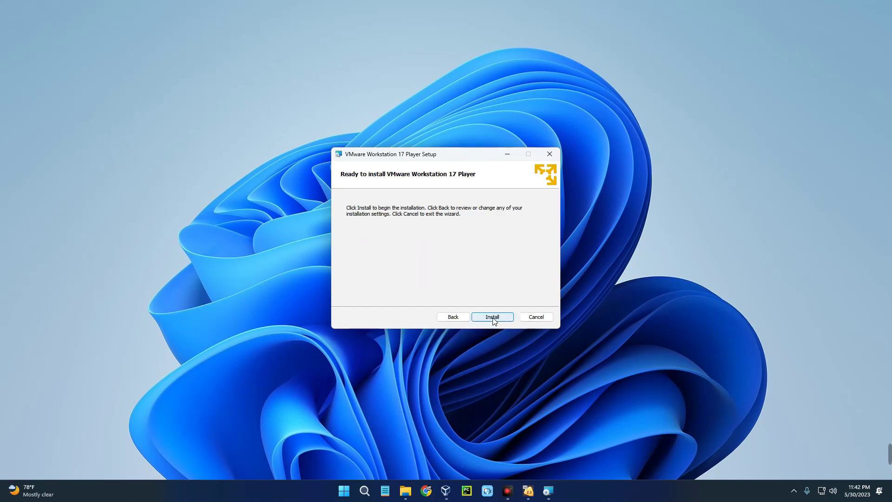
click(493, 317)
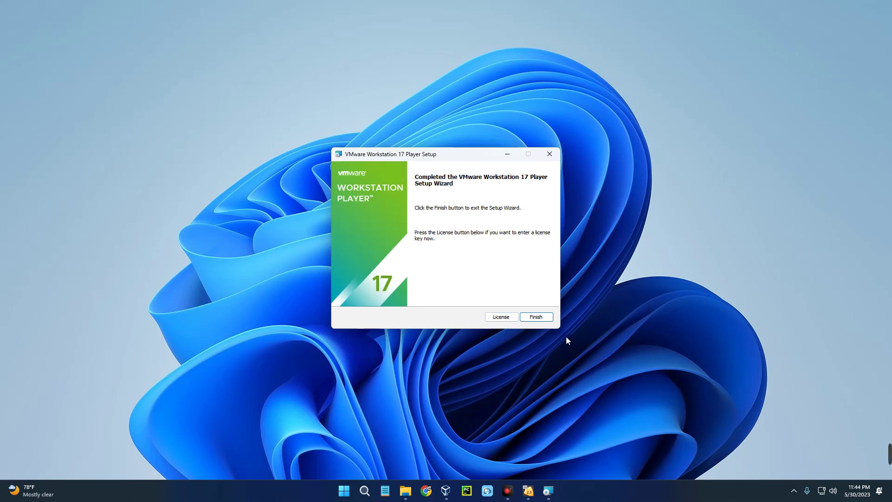
click(537, 317)
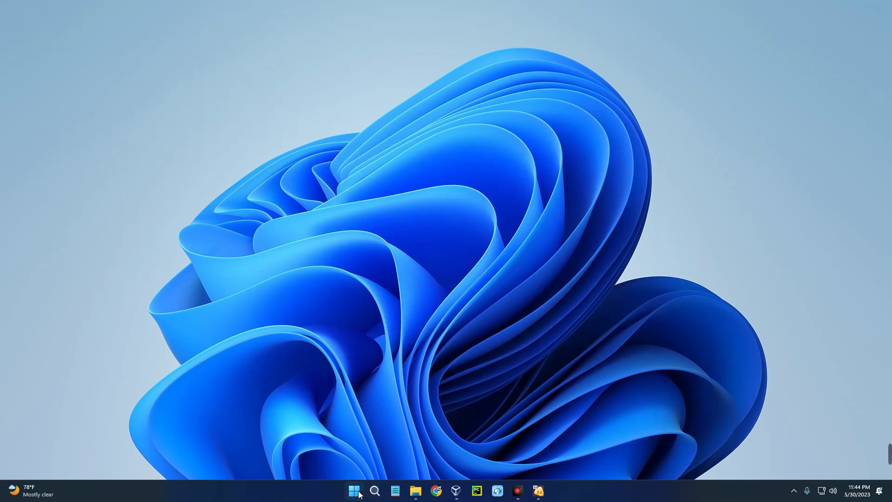
Step: Launch VMware Workstation 17 Player from Start search 'vmware' and accept free non-commercial use
click(358, 493)
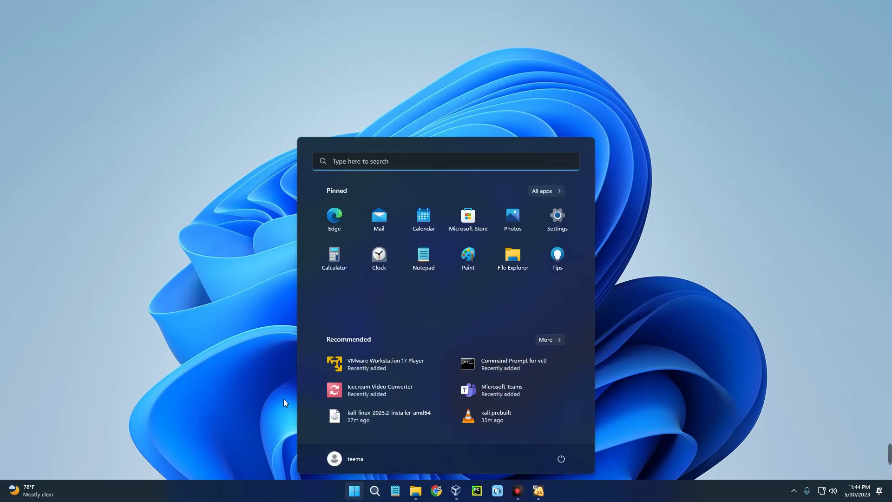
text(vmw)
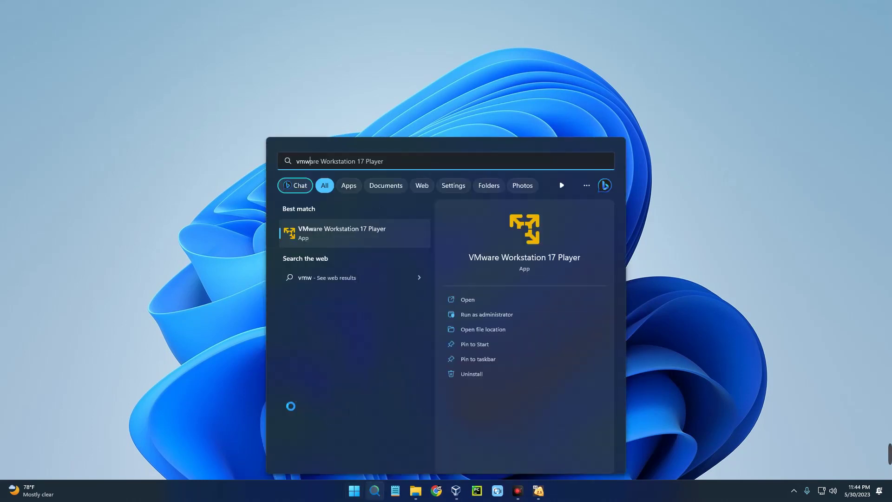
text(are)
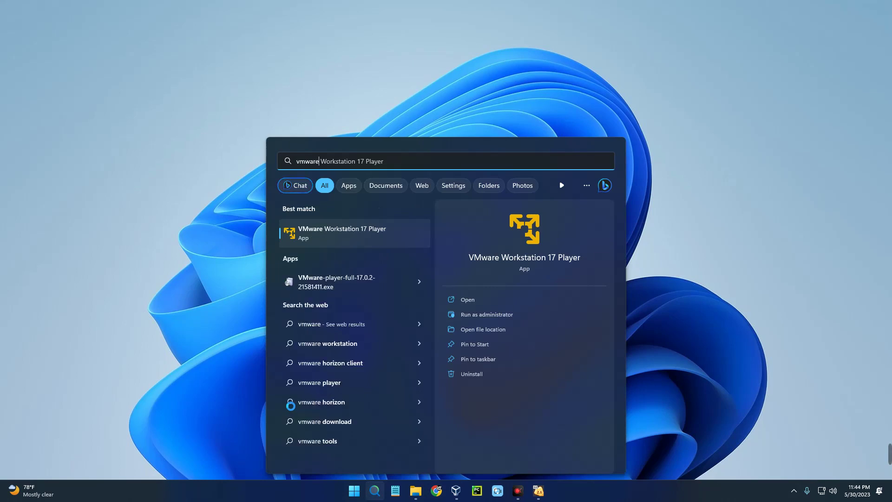
click(328, 236)
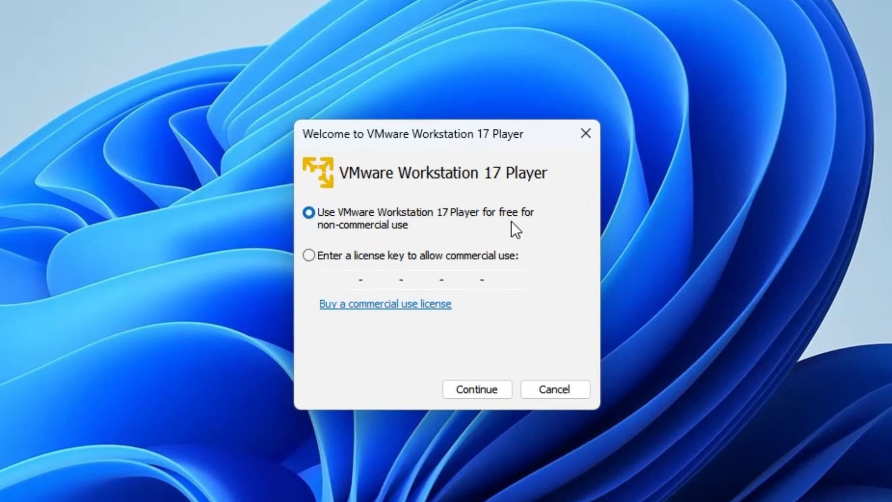
click(465, 388)
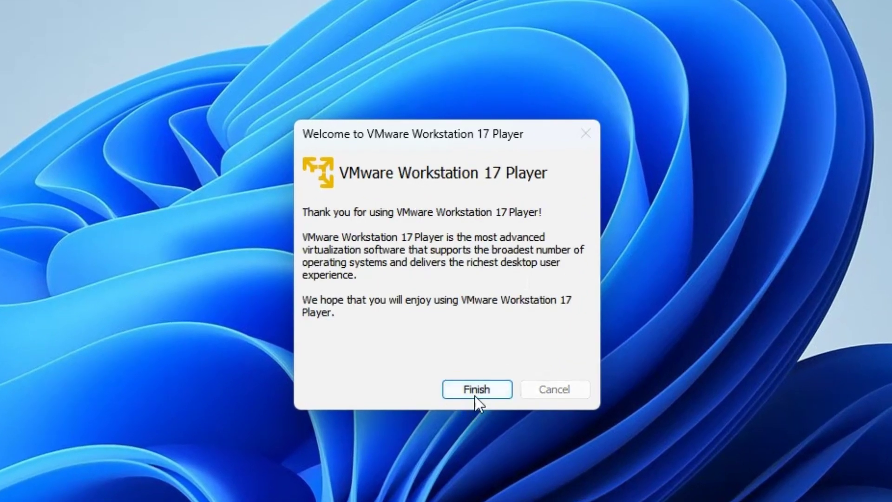
click(475, 396)
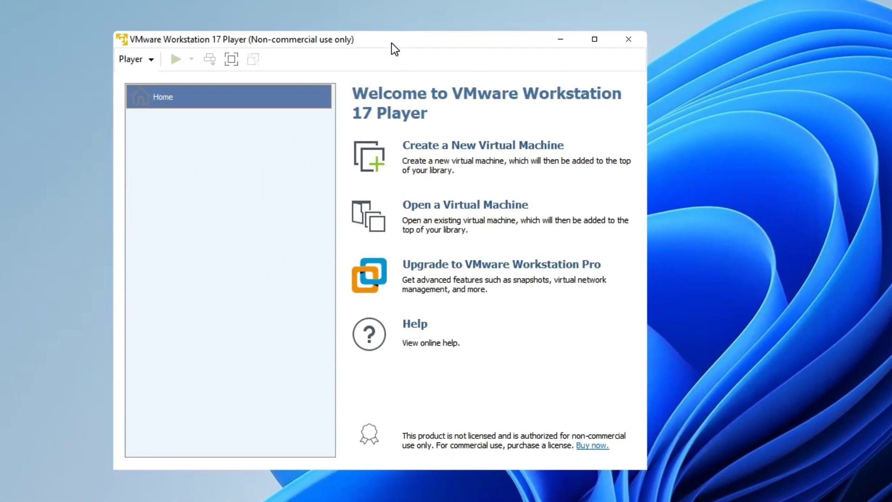
drag(392, 43, 486, 54)
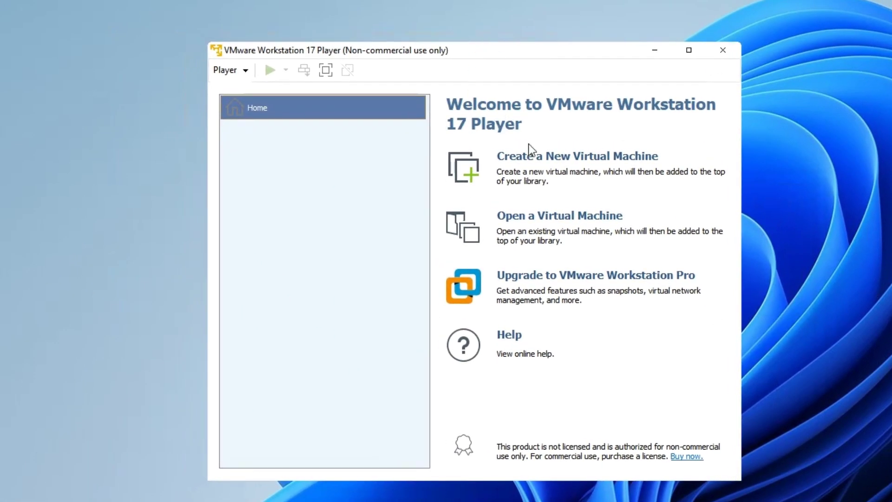
Step: Create a new VM from the kali-linux-2023.2-installer-amd64 ISO in Downloads
click(560, 160)
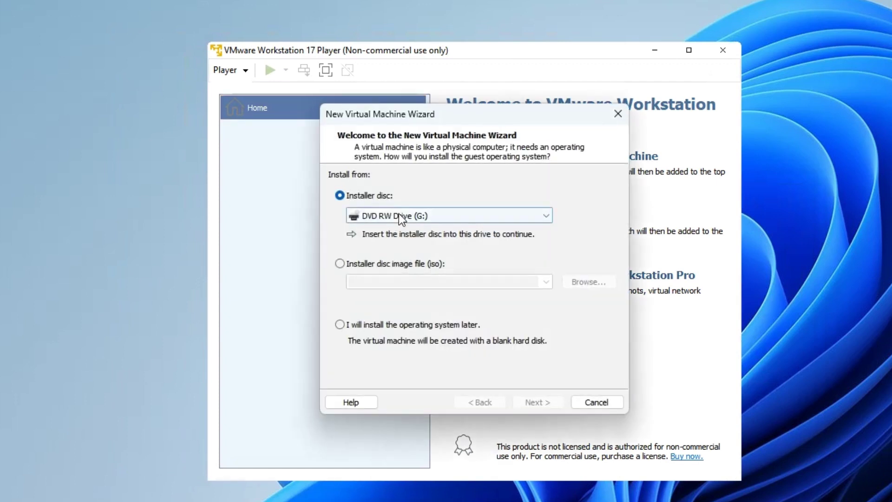
click(361, 265)
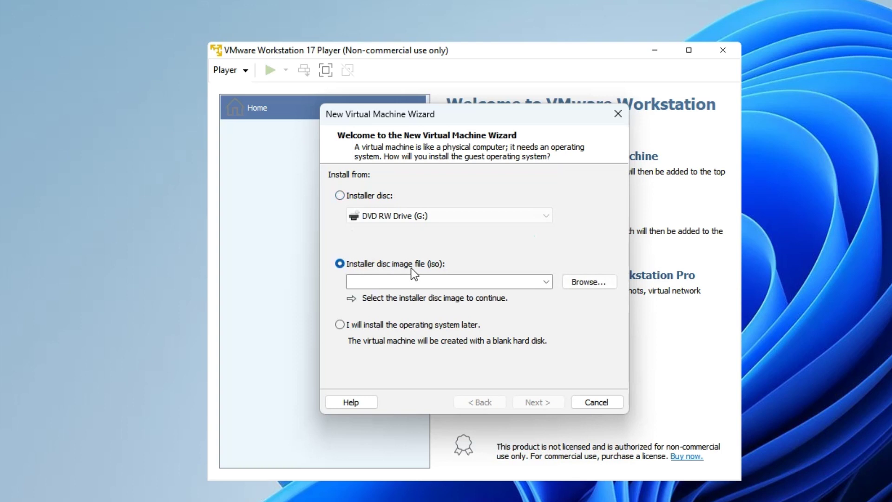
click(593, 282)
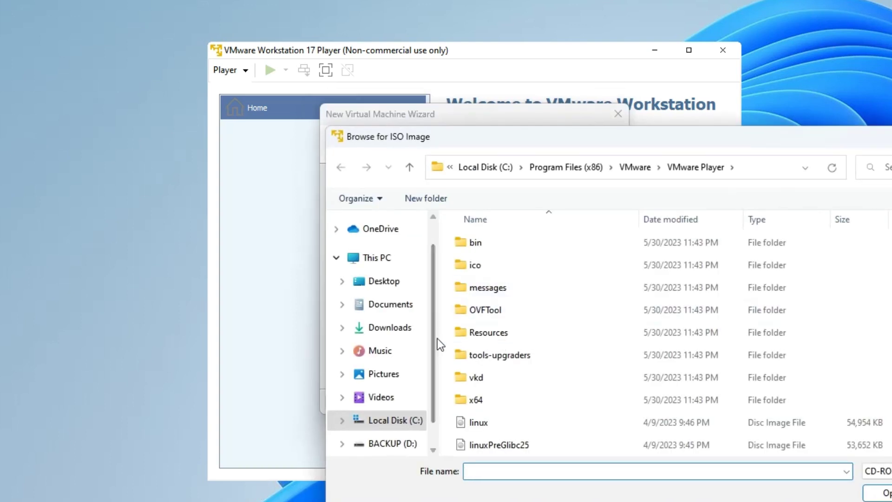
click(392, 330)
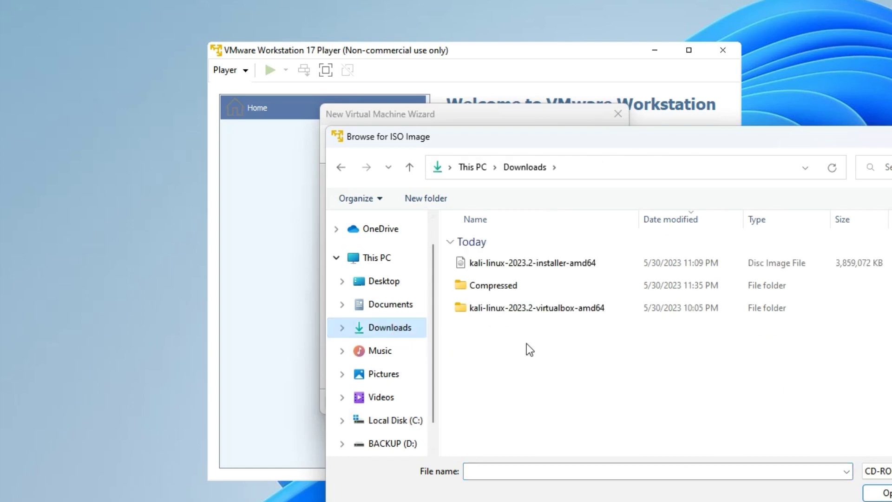
click(512, 268)
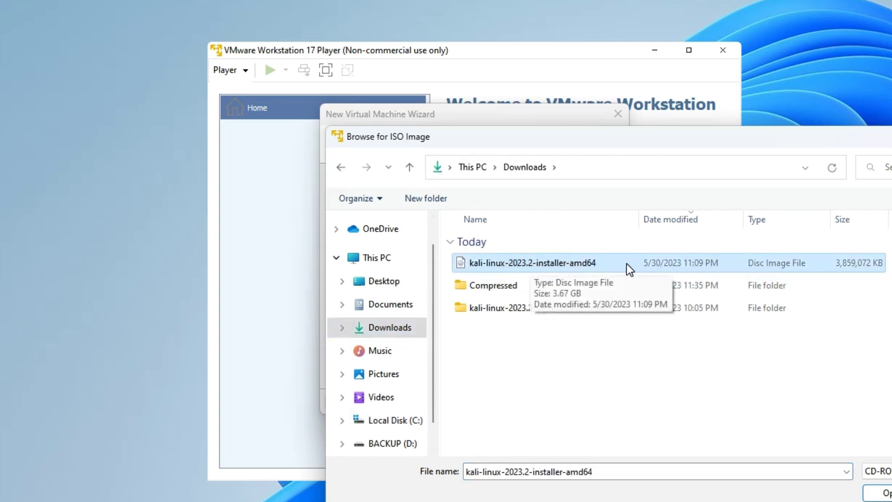
click(887, 494)
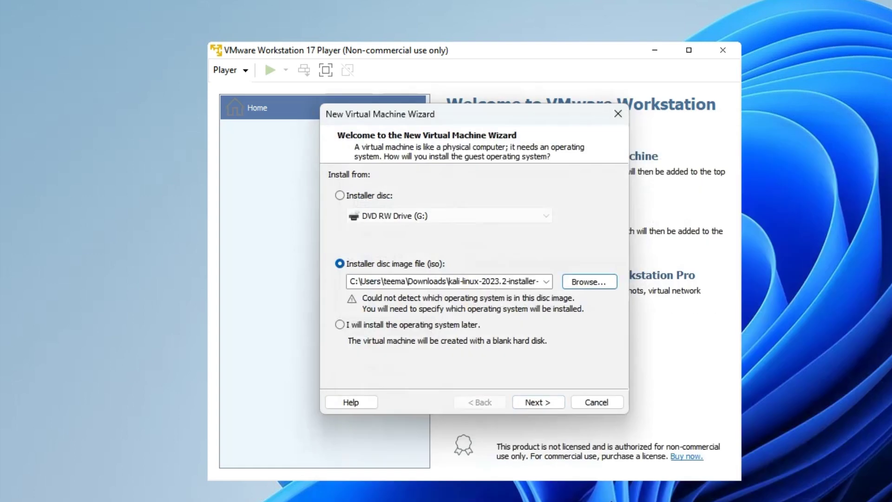
click(534, 403)
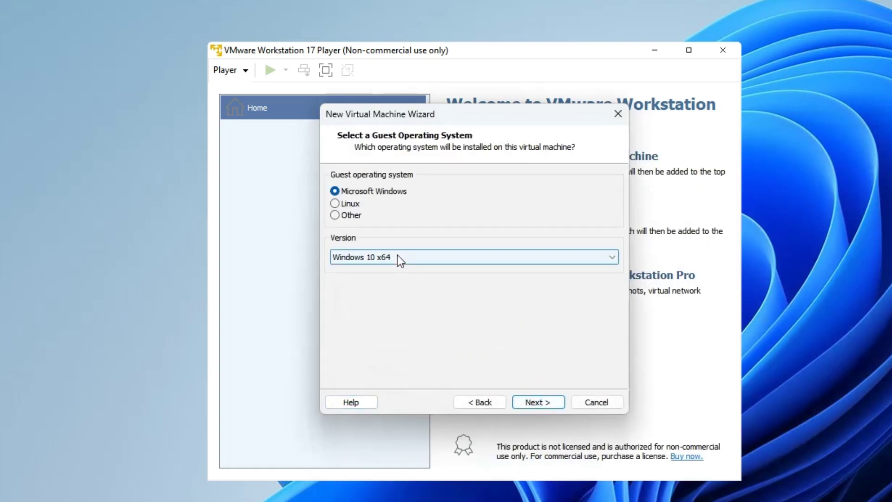
Step: Set the guest operating system to Linux, version Ubuntu 64-bit
click(353, 204)
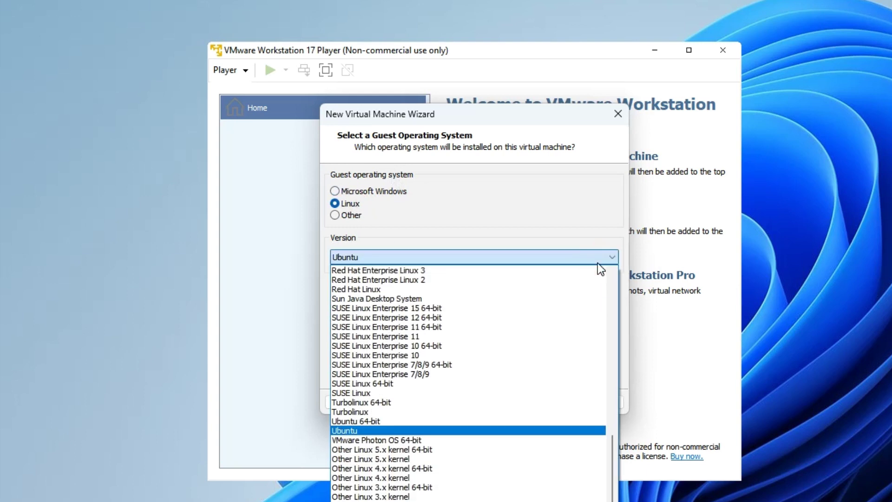
key(d)
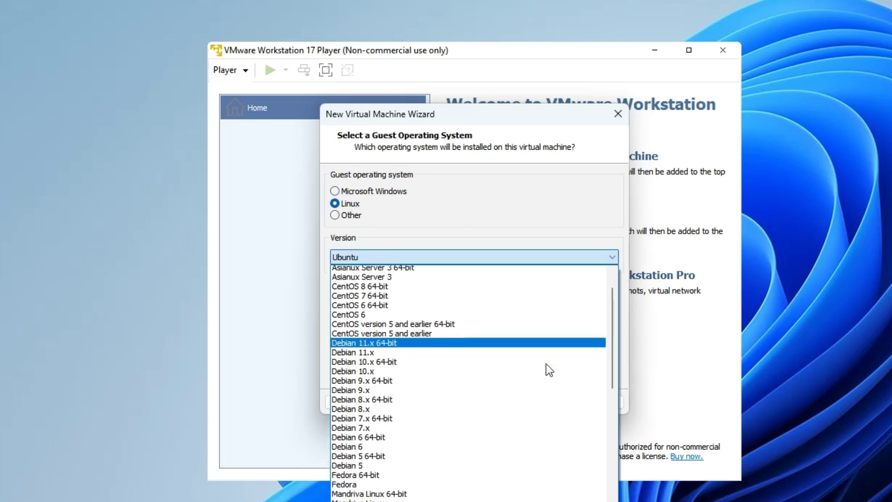
scroll(544, 419, down, 15)
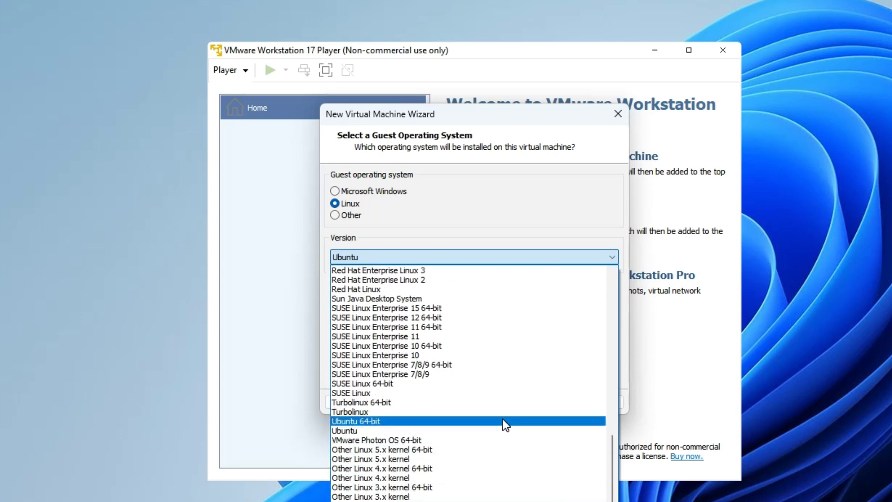
click(503, 421)
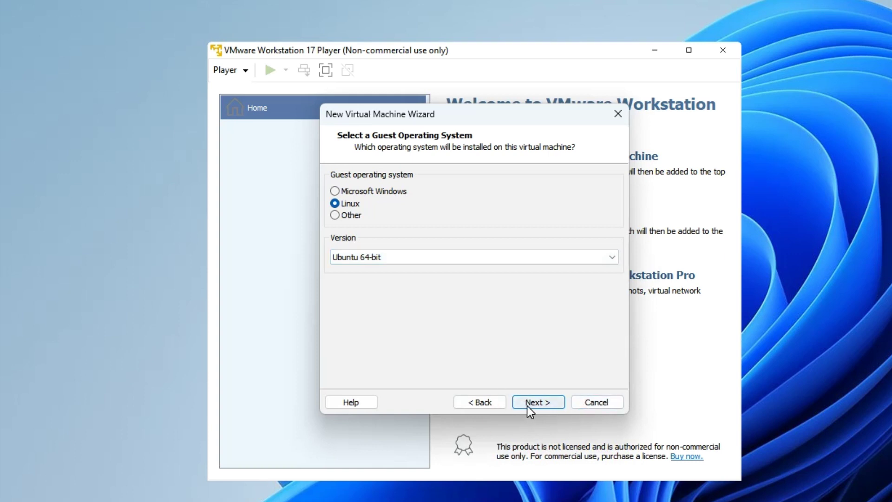
click(527, 402)
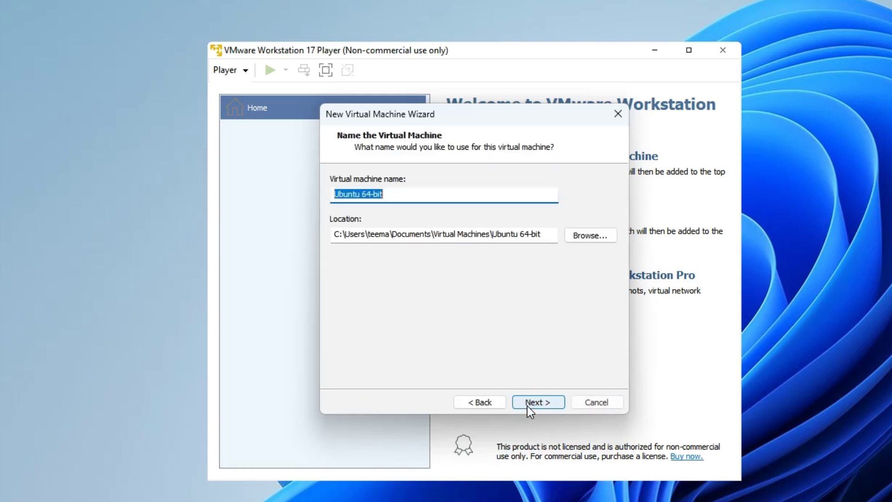
Step: Name the VM 'Kali Linux 2023.2' and give it a 70 GB maximum disk size
click(410, 201)
double_click(410, 201)
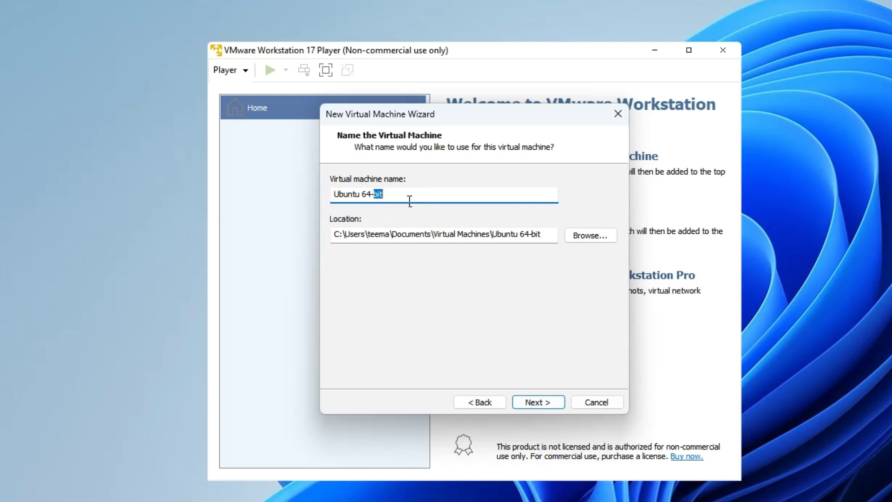
key(ctrl+a)
text(Kali Linux 2023.2)
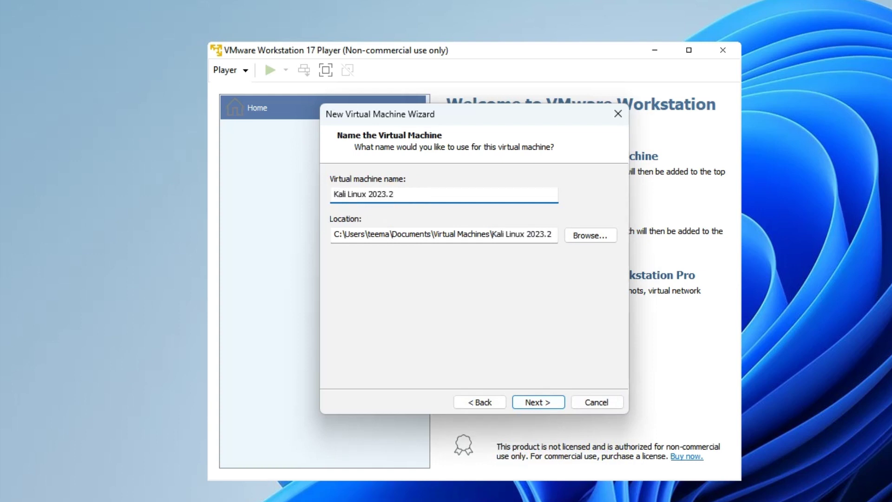
click(551, 403)
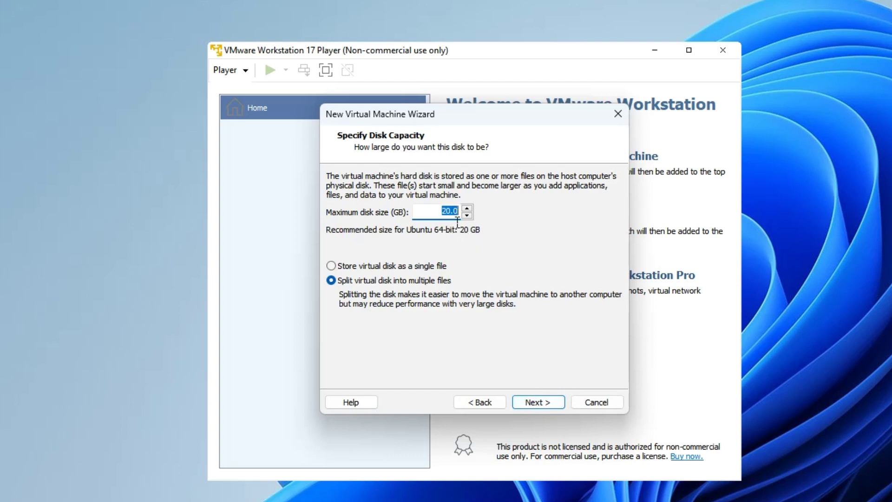
text(70)
click(535, 400)
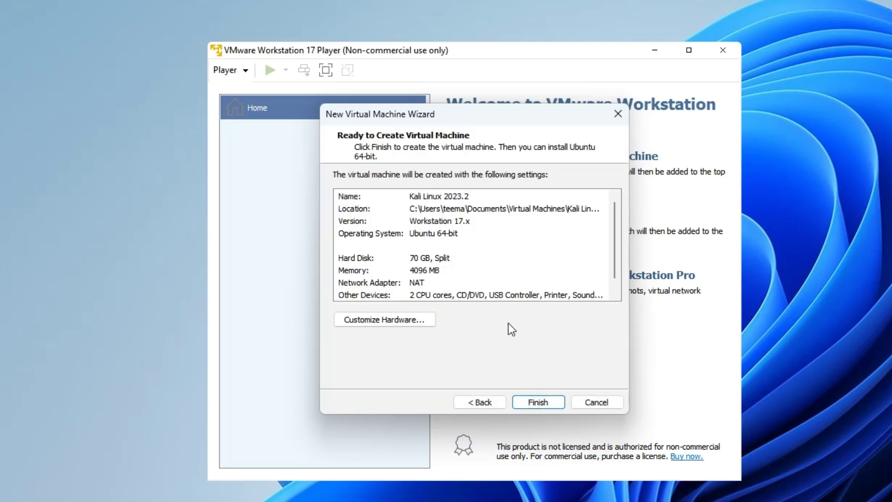
Step: Customize the hardware to give the VM 5044 MB of memory
click(397, 320)
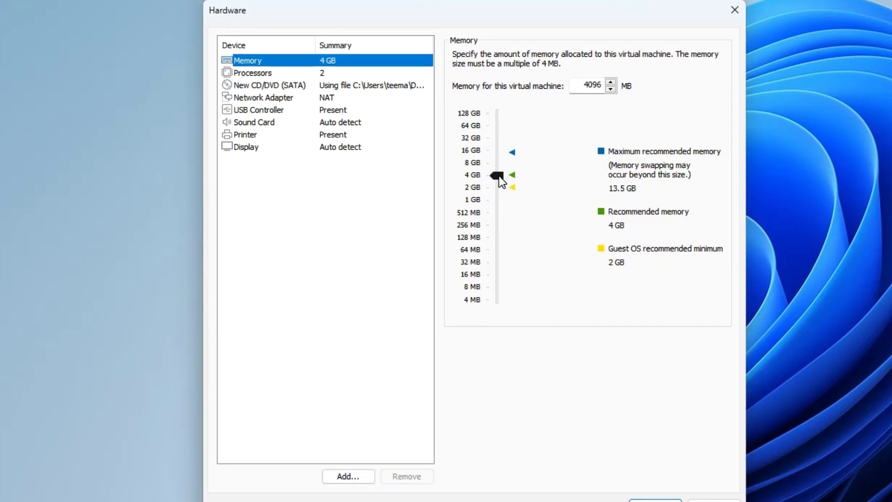
click(515, 154)
drag(499, 159, 504, 178)
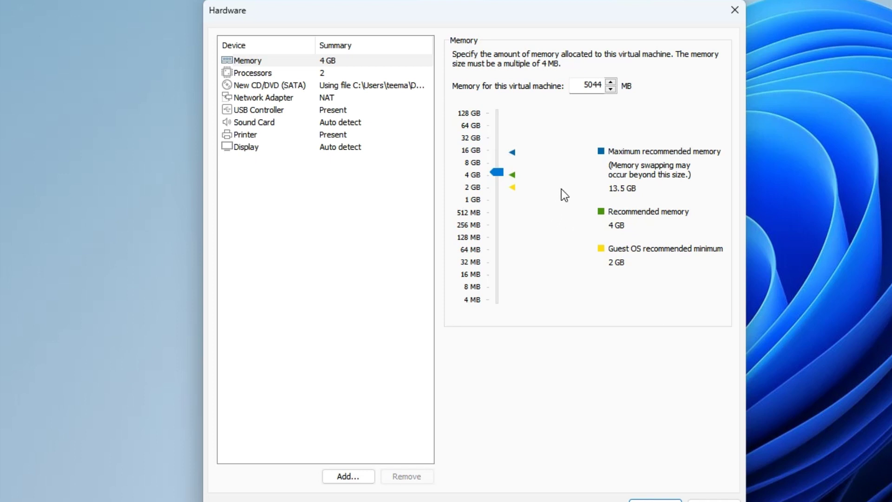
Step: Set the processors to 3 cores, check Display, and return to the summary
click(306, 72)
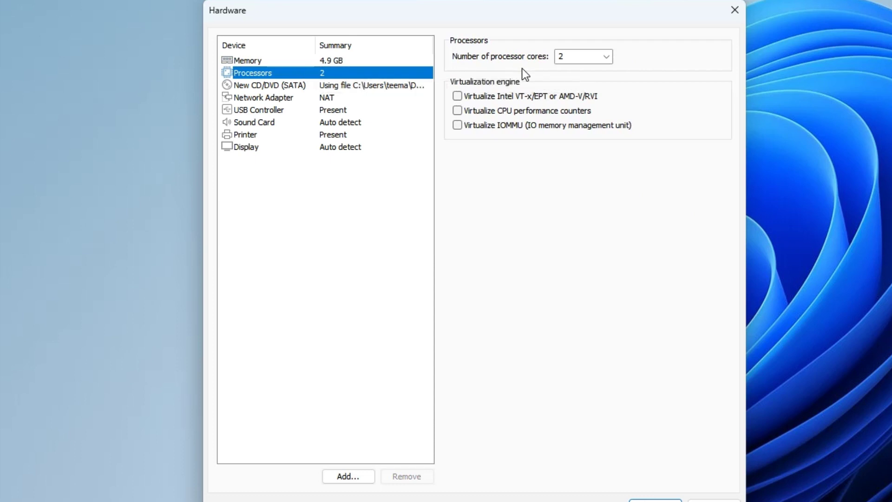
click(607, 56)
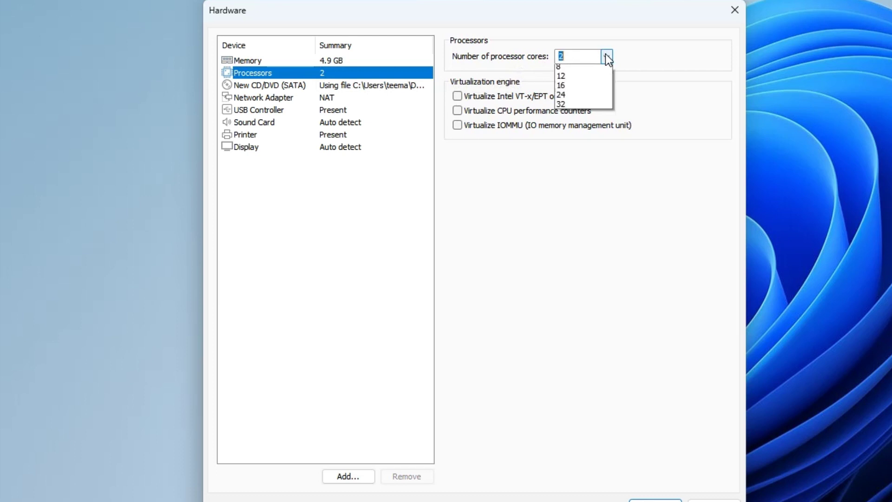
click(598, 91)
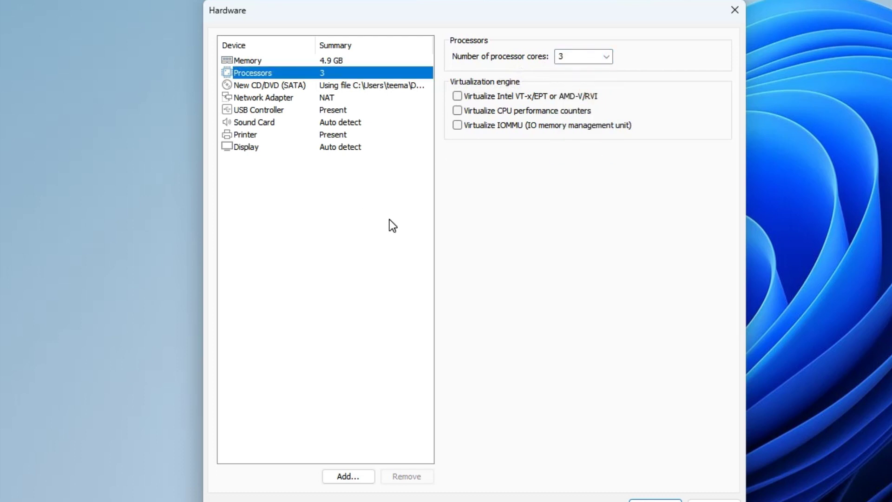
click(351, 149)
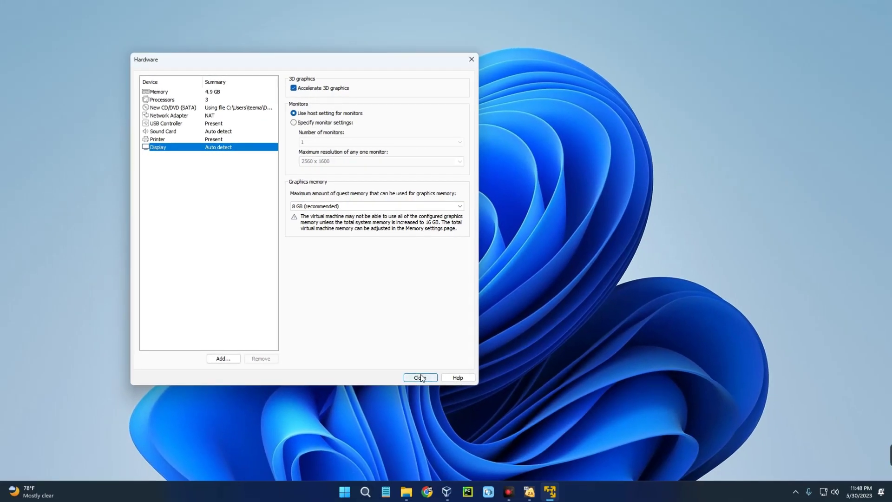
click(420, 377)
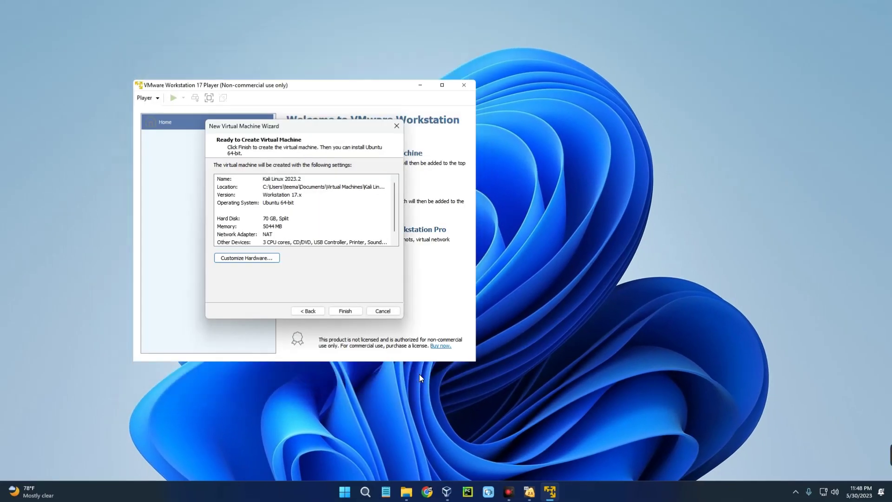
Step: Create and power on the Kali Linux 2023.2 VM, then start 'Graphical install' from its boot menu
click(346, 311)
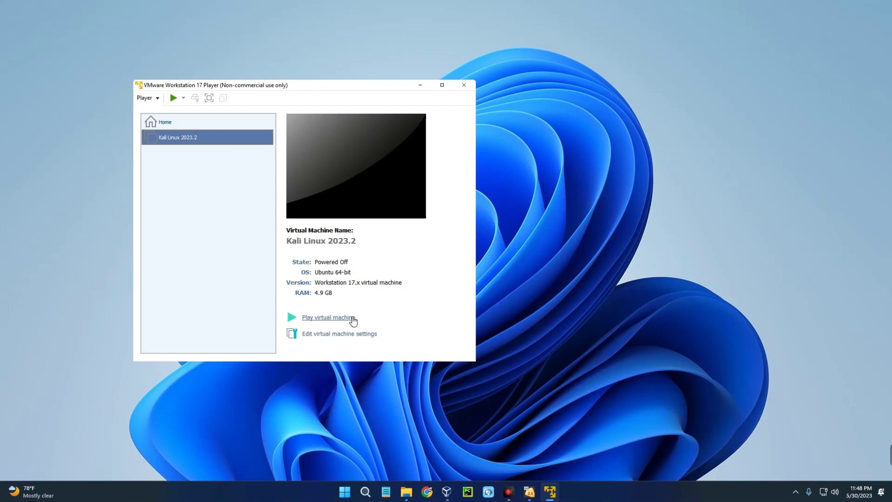
click(328, 318)
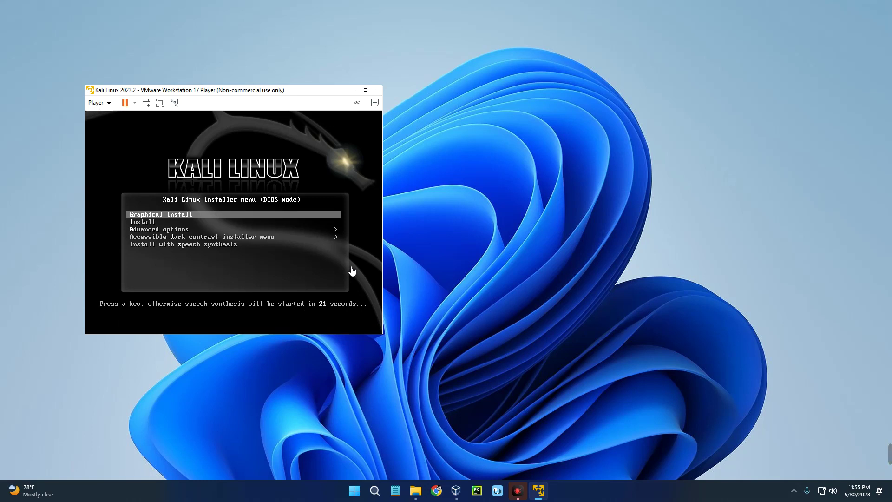
click(352, 271)
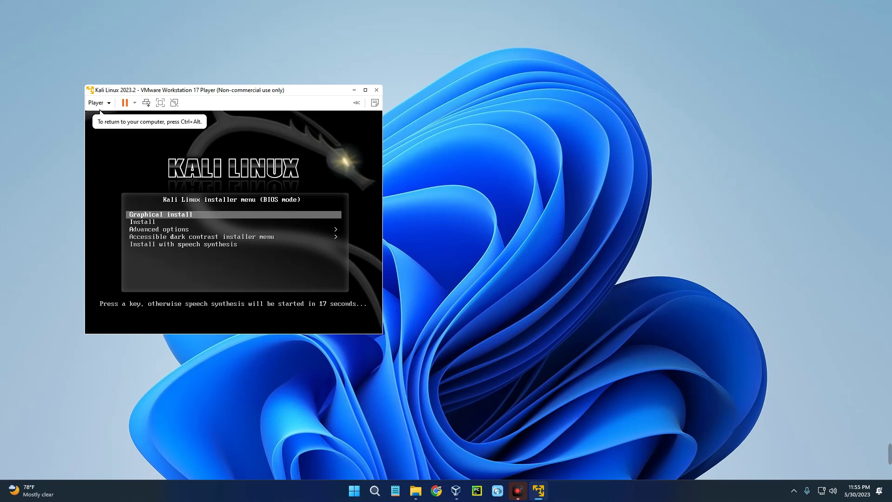
key(Return)
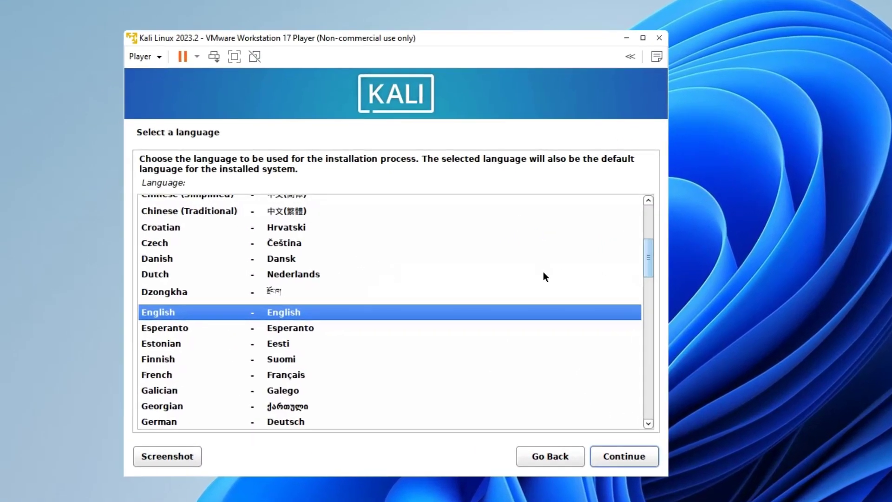
Step: Accept English, United States, American English keymap, hostname kali and an empty domain name
click(612, 459)
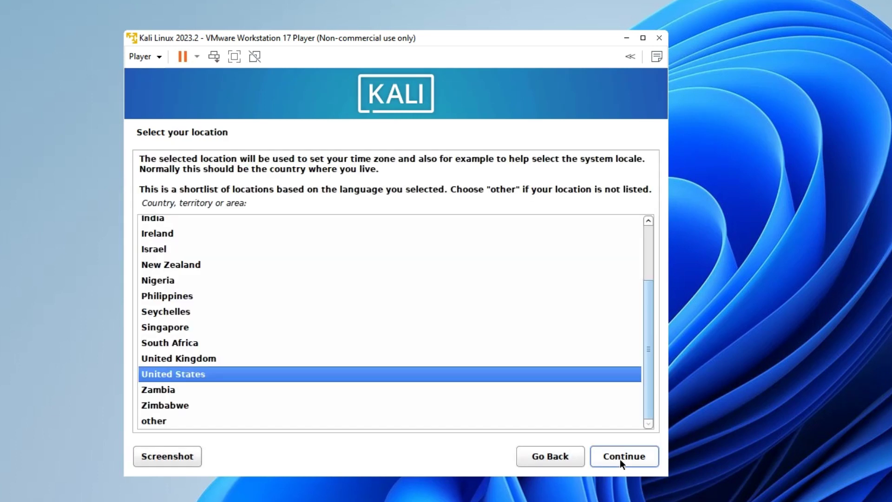
click(620, 458)
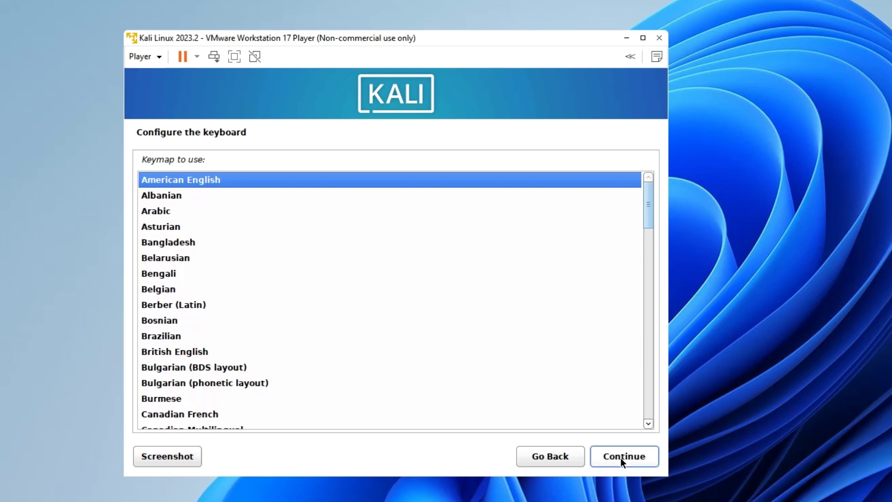
click(620, 459)
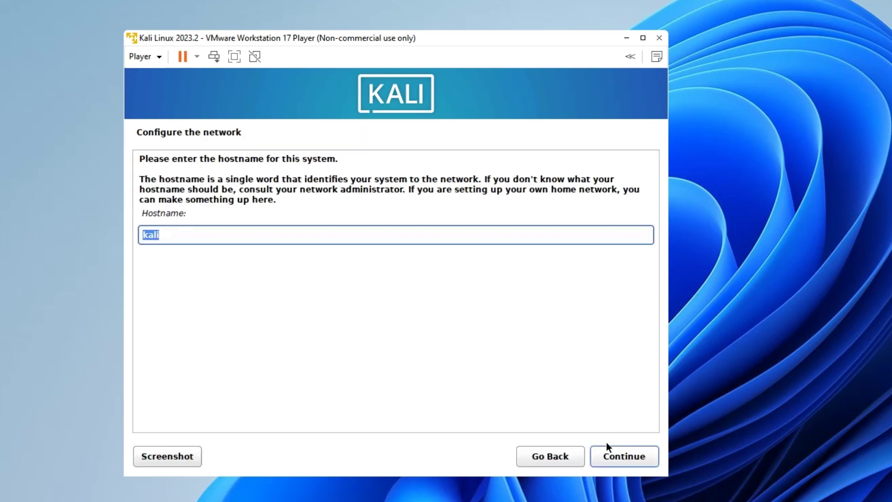
click(614, 455)
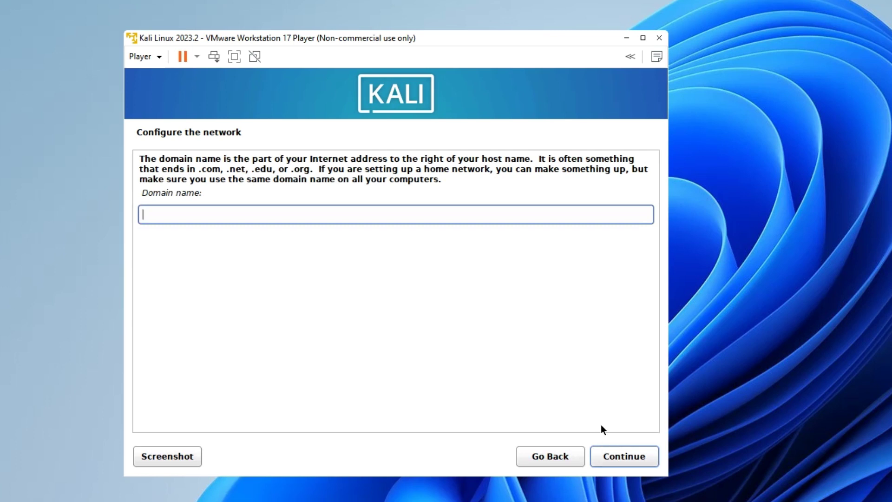
click(617, 456)
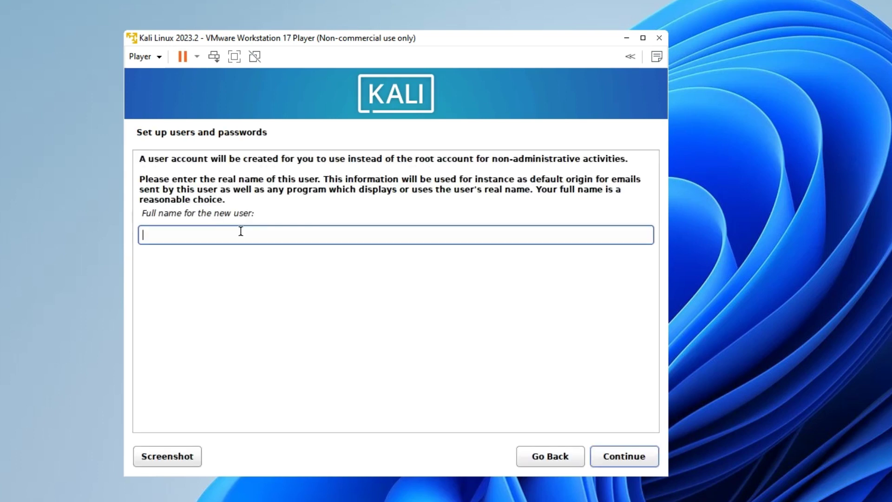
Step: Create the new user account with a full name, extended username and confirmed password
text(Everything Tech)
key(Return)
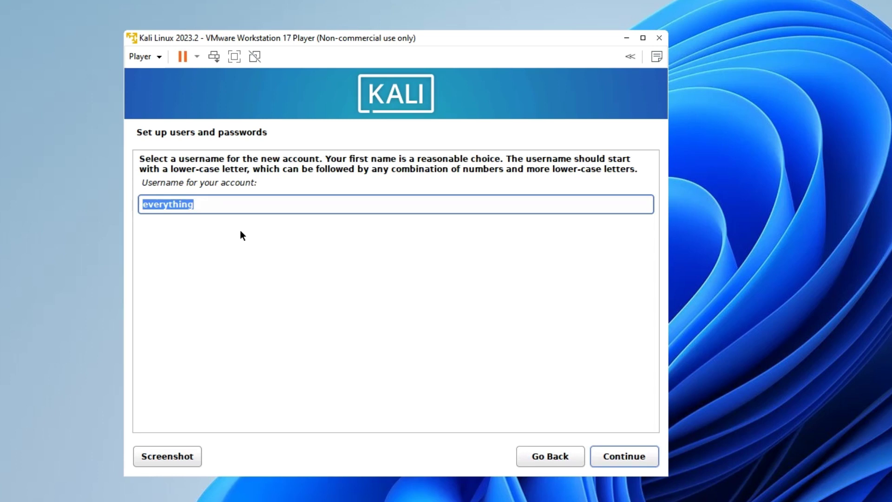
key(End)
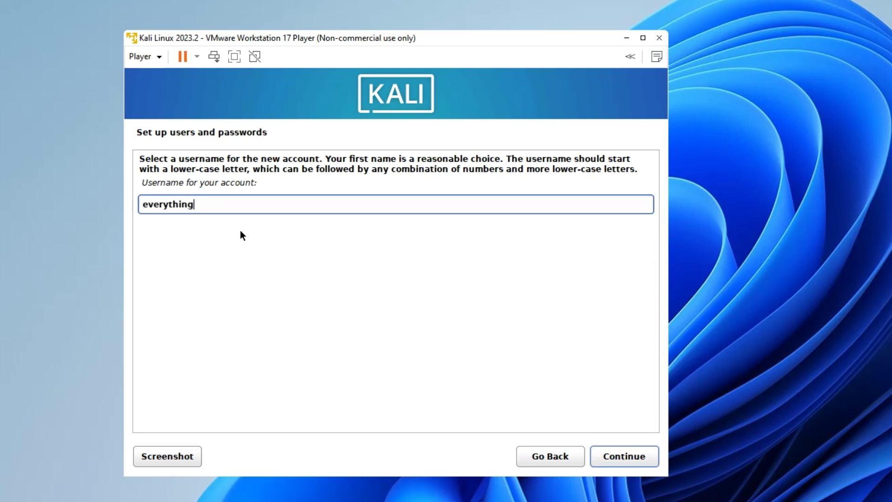
text(tech)
key(Return)
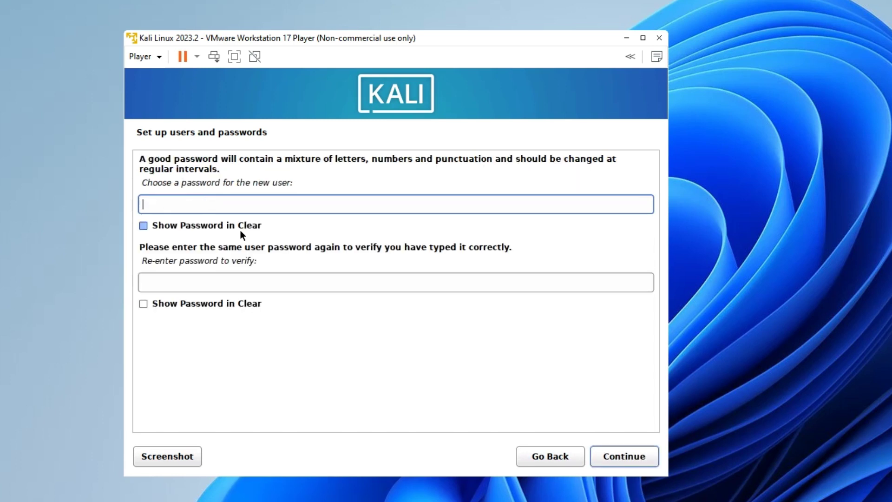
text(*********)
key(Tab)
key(Tab)
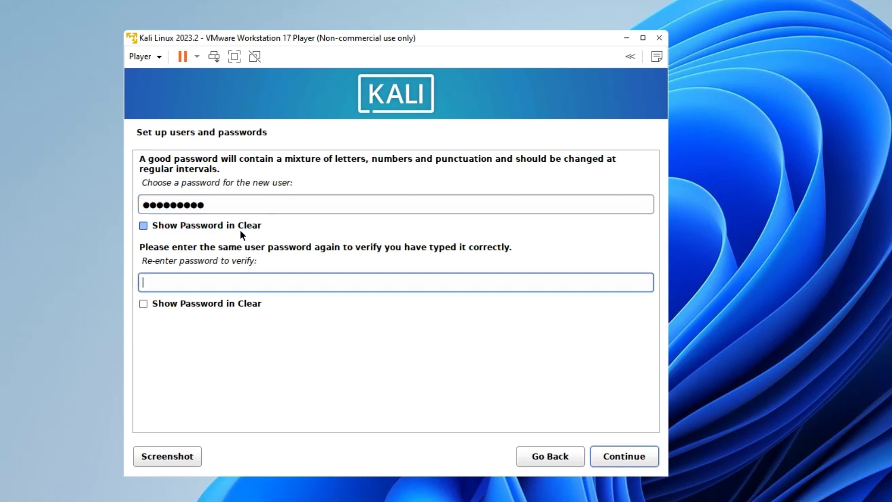
text(*********)
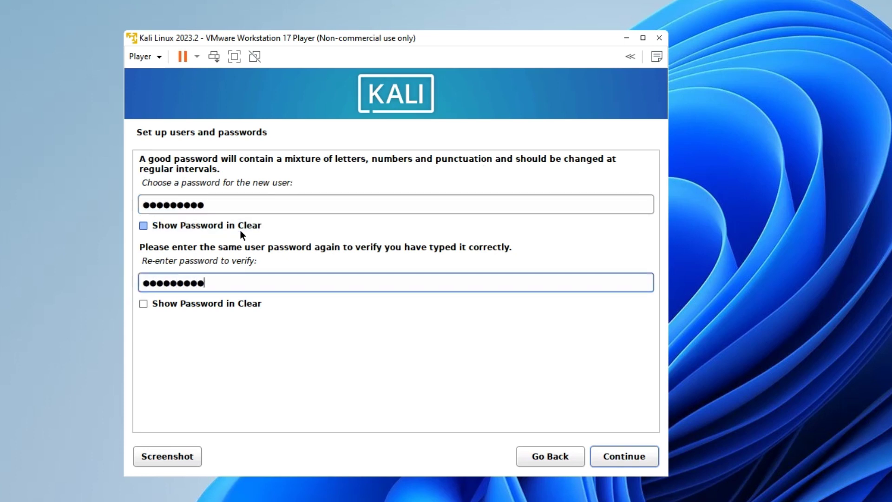
key(Return)
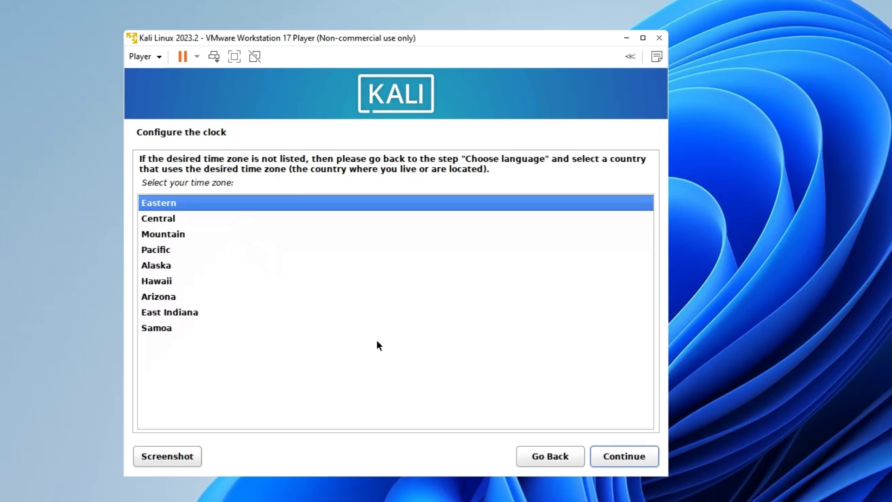
Step: Keep Eastern time, guided-partition the 75.2 GB sda disk with all files in one partition, and write changes
click(624, 457)
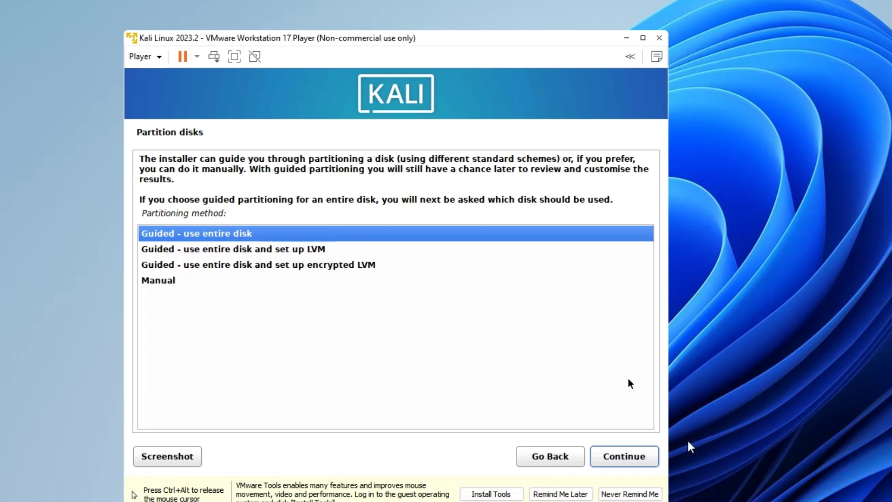
click(607, 453)
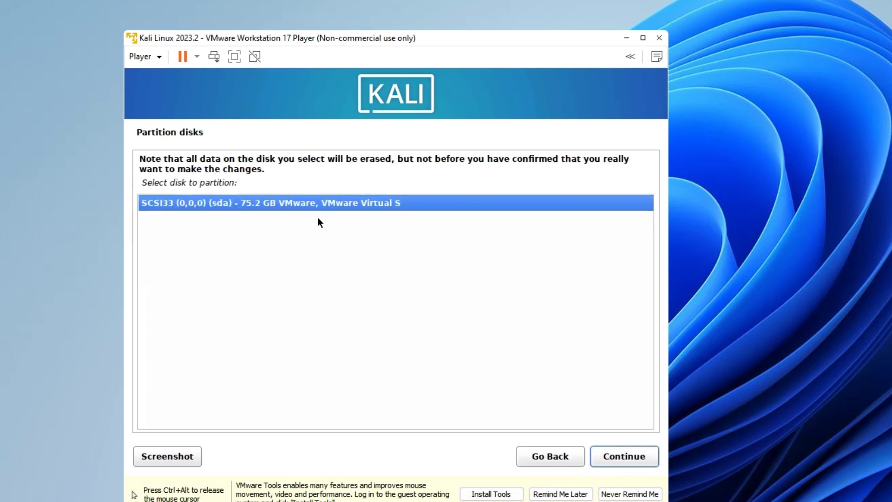
click(623, 457)
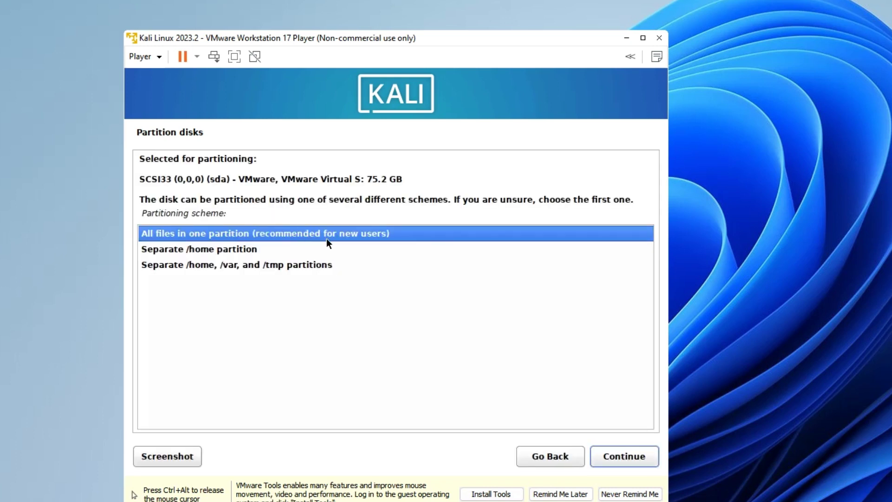
click(624, 458)
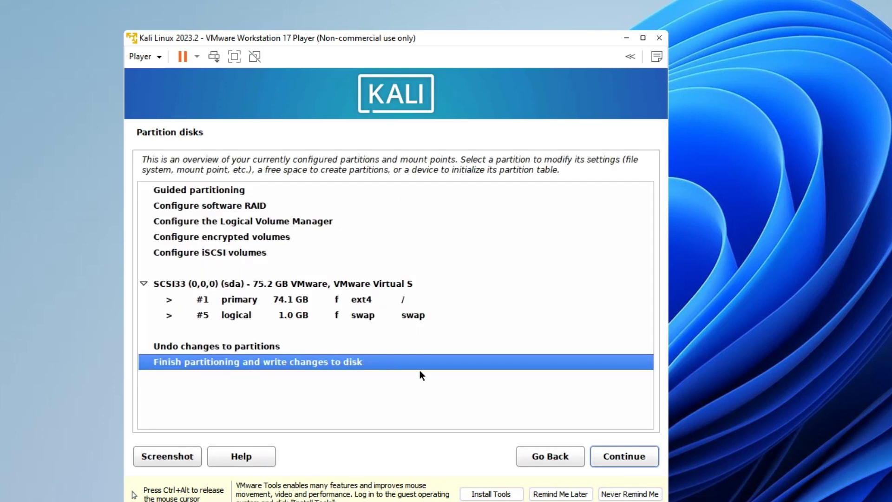
click(625, 458)
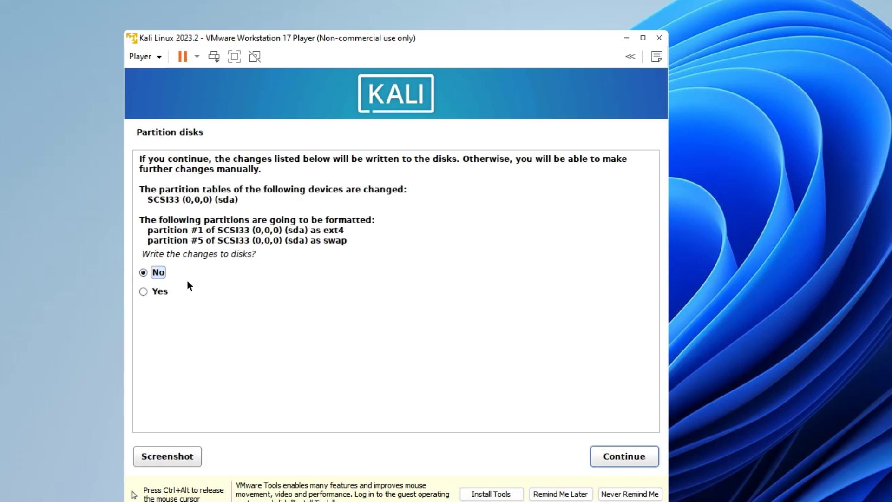
click(614, 460)
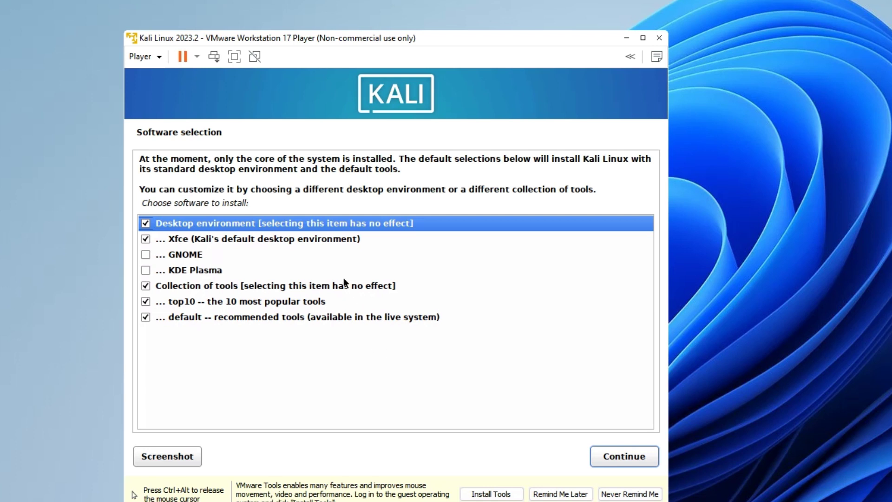
Step: Untick GNOME, keep Xfce, top10 and default tools ticked, and install the selected software
click(290, 238)
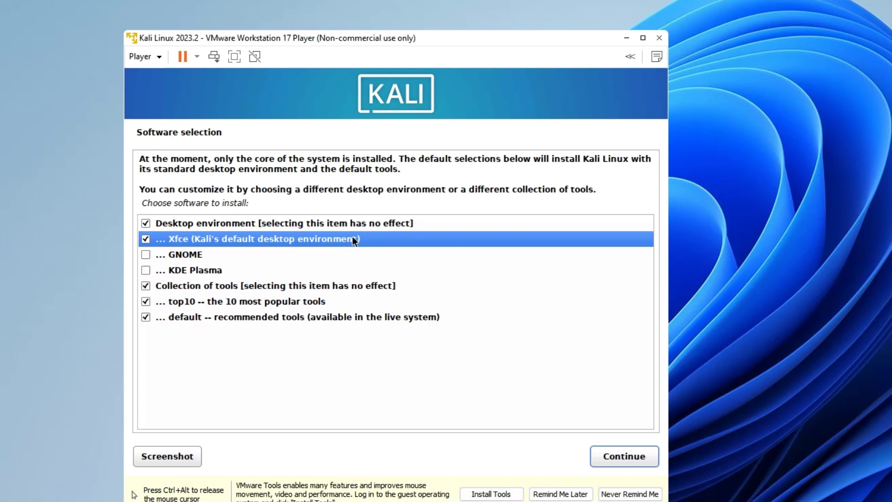
click(172, 257)
click(180, 270)
click(142, 256)
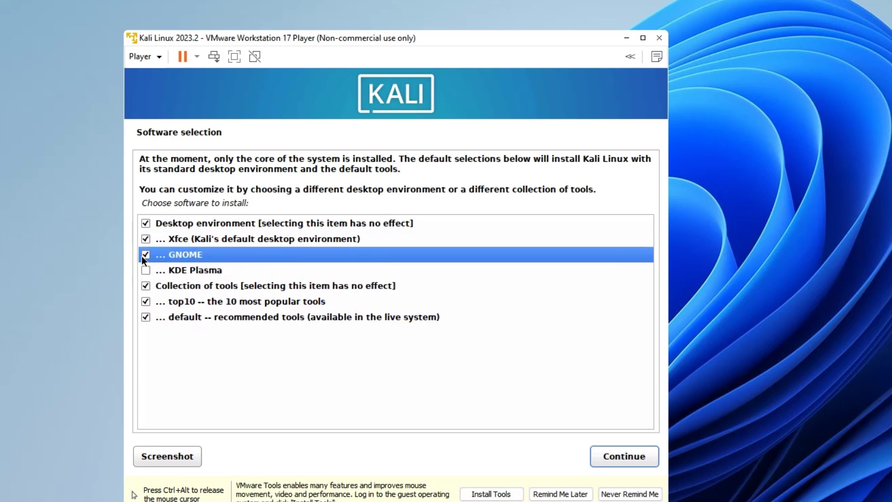
click(234, 237)
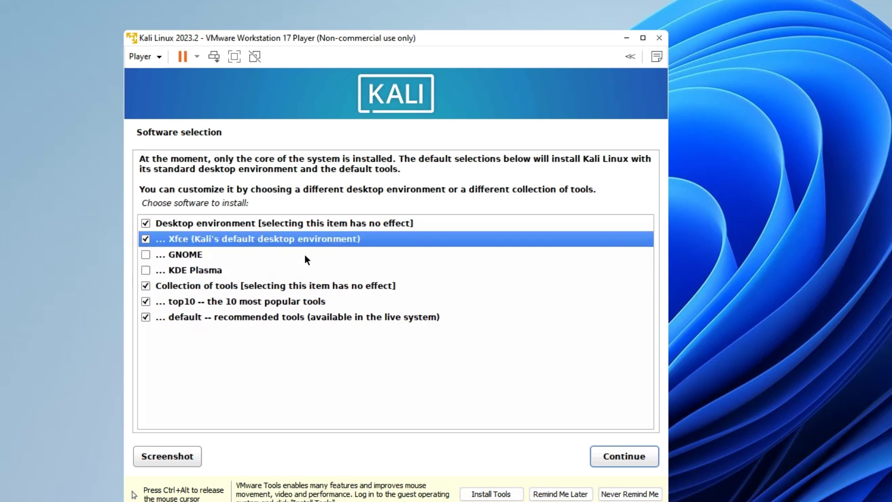
click(622, 455)
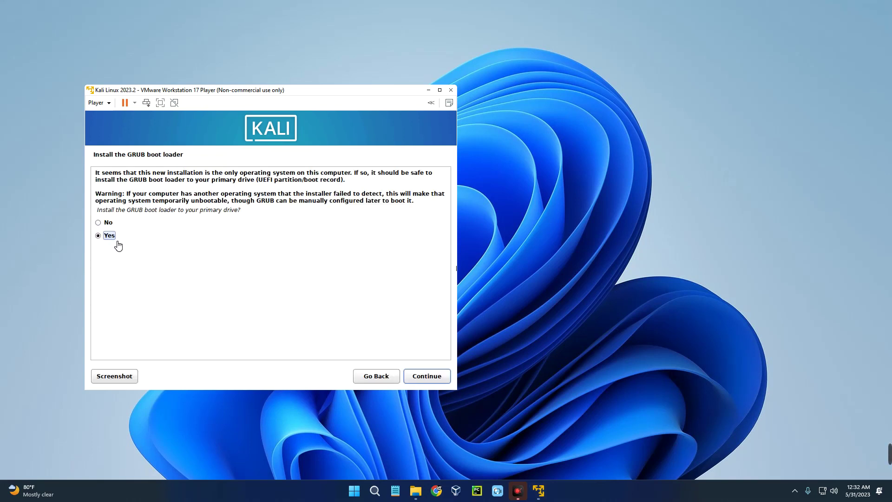
Step: Install the GRUB boot loader to /dev/sda and continue past Installation complete to reboot
click(428, 378)
click(428, 378)
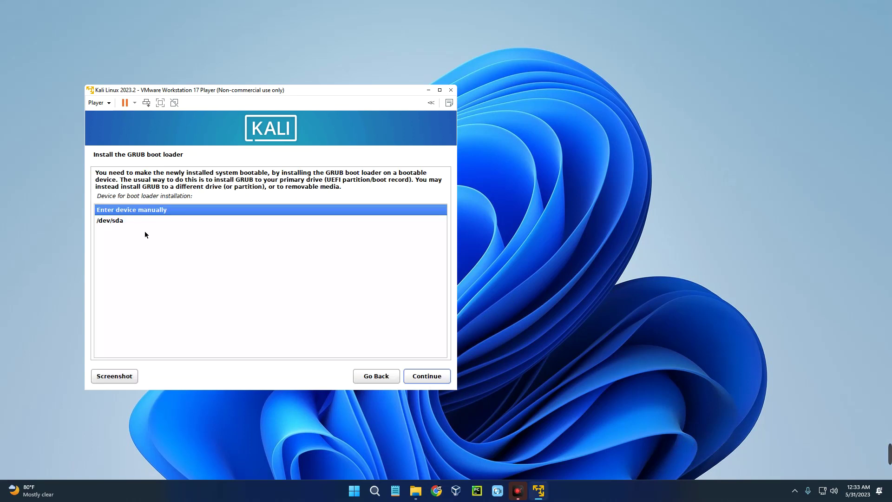
click(116, 221)
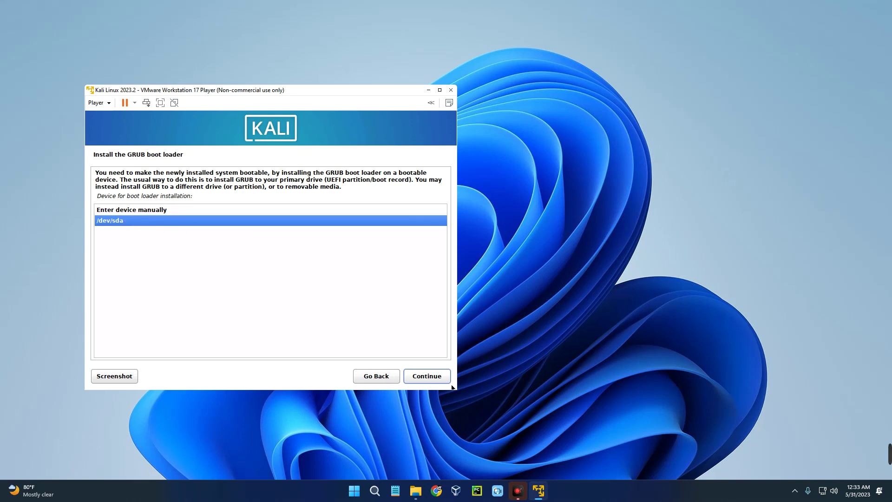
click(429, 379)
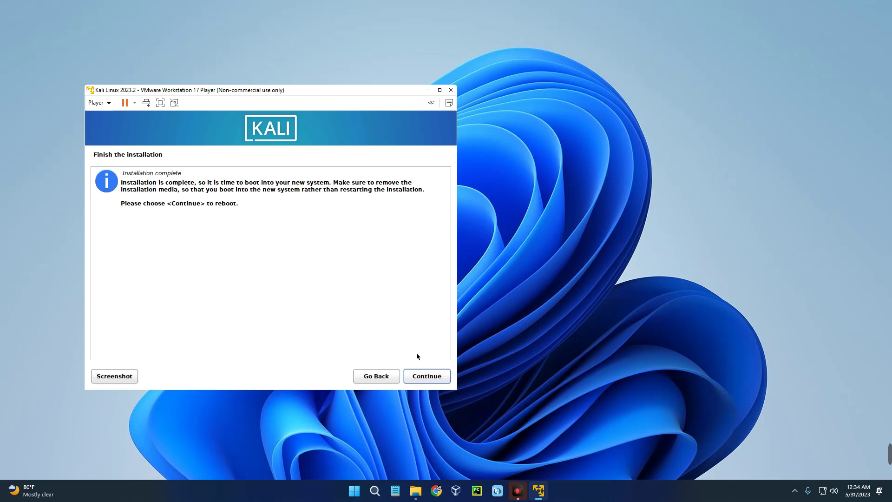
click(425, 377)
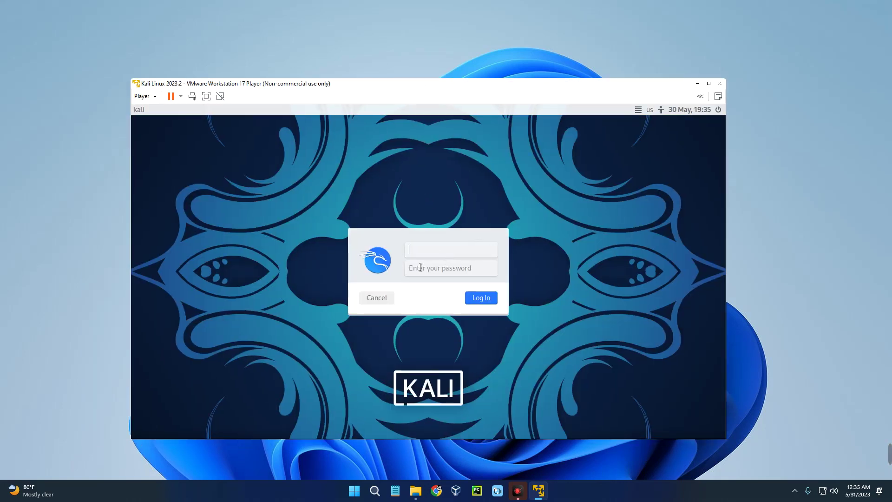
Step: Log in to the Kali Xfce desktop with the user's username and password
text(easyhinglish)
key(Tab)
text(kali)
key(Return)
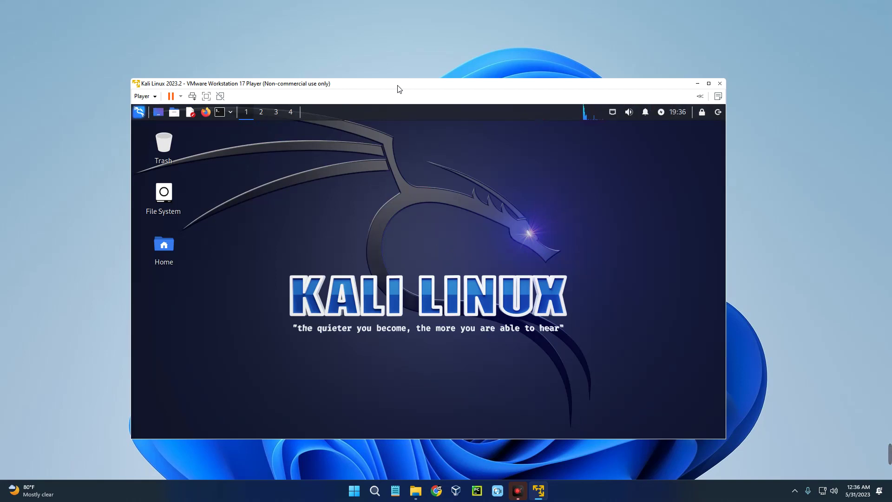
Step: Move the VM window slightly higher, make it taller, then request closing the virtual machine
drag(398, 87, 398, 75)
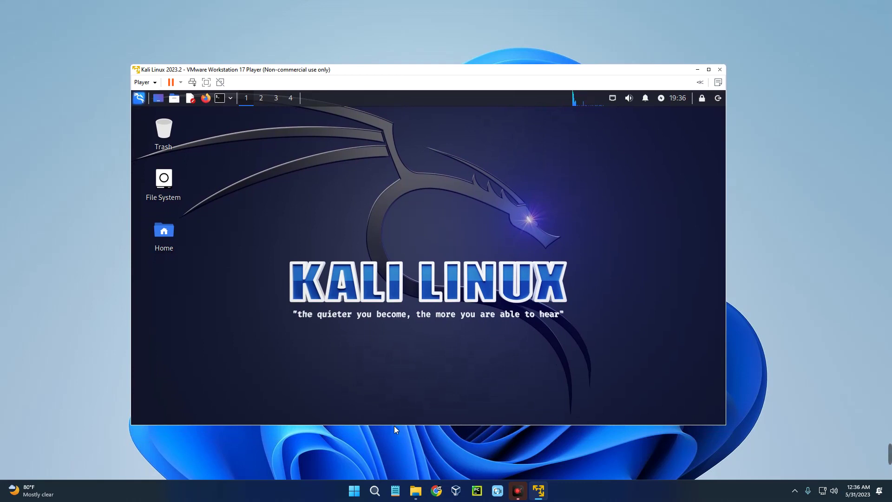
drag(394, 426, 398, 444)
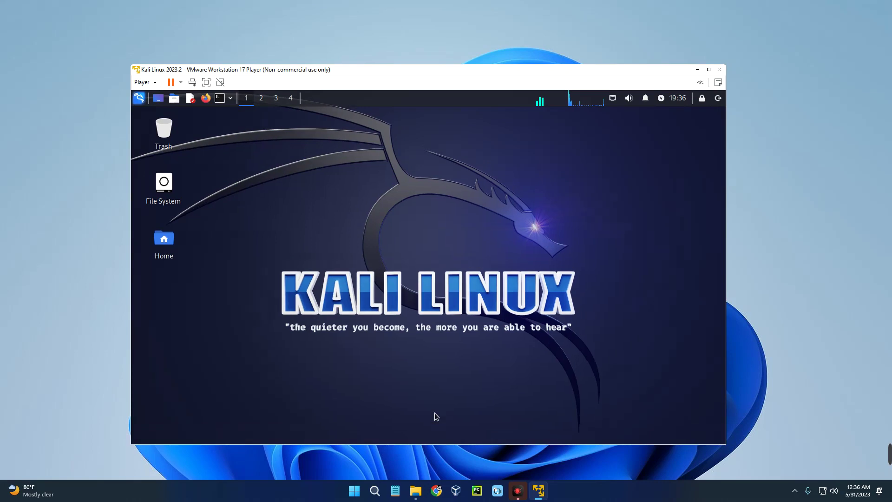
click(720, 70)
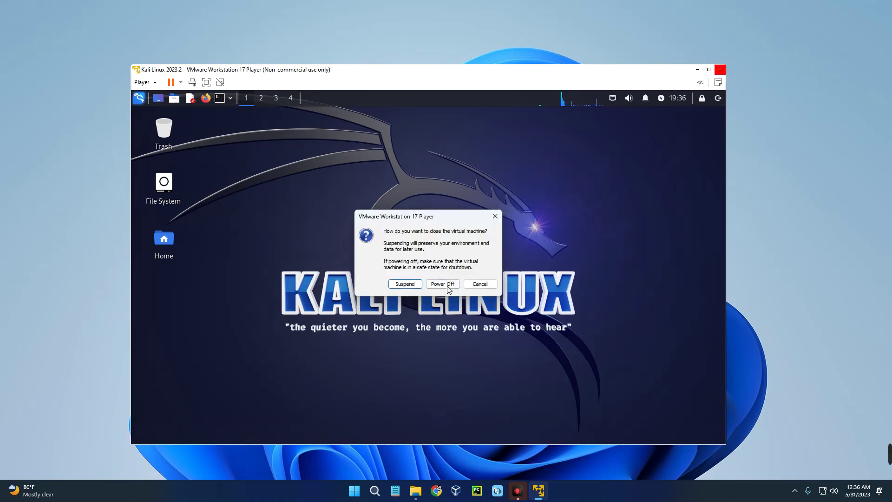